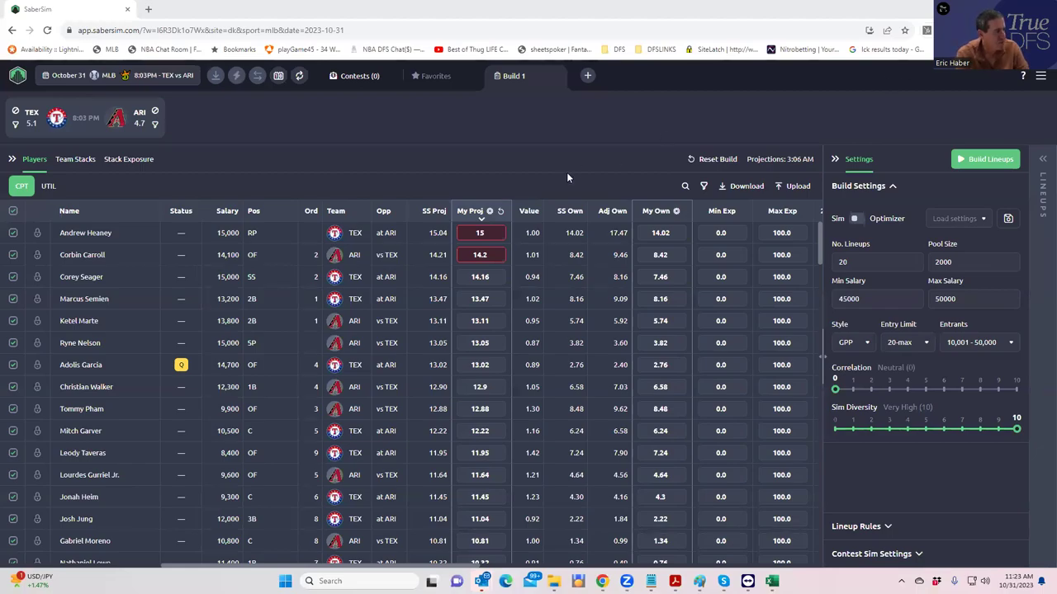
In the UTIL player list, set Corbin Carroll's My Proj value to 9.4.
left_click(52, 190)
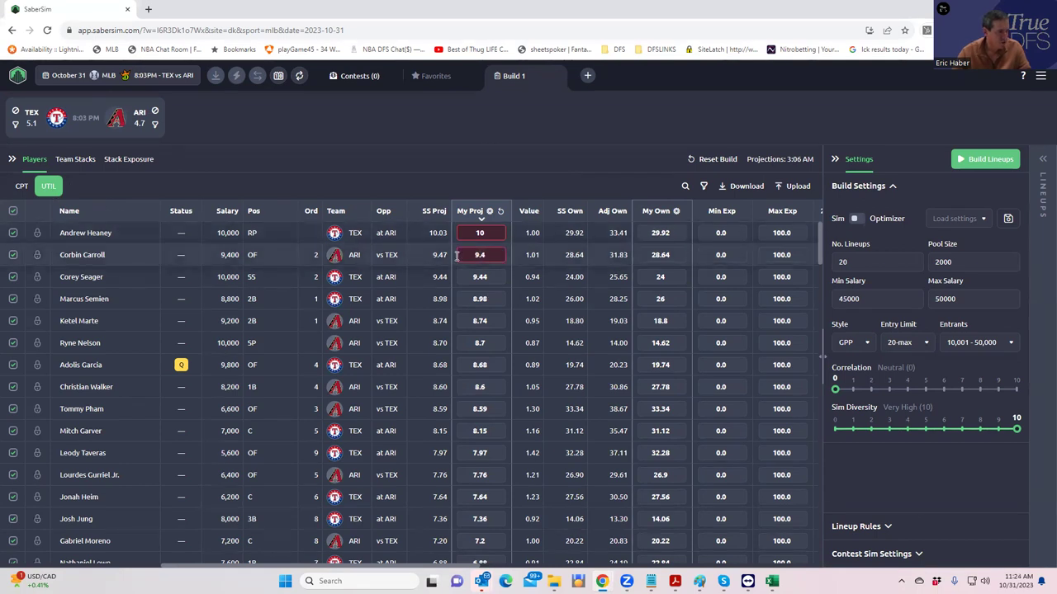
left_click(462, 260)
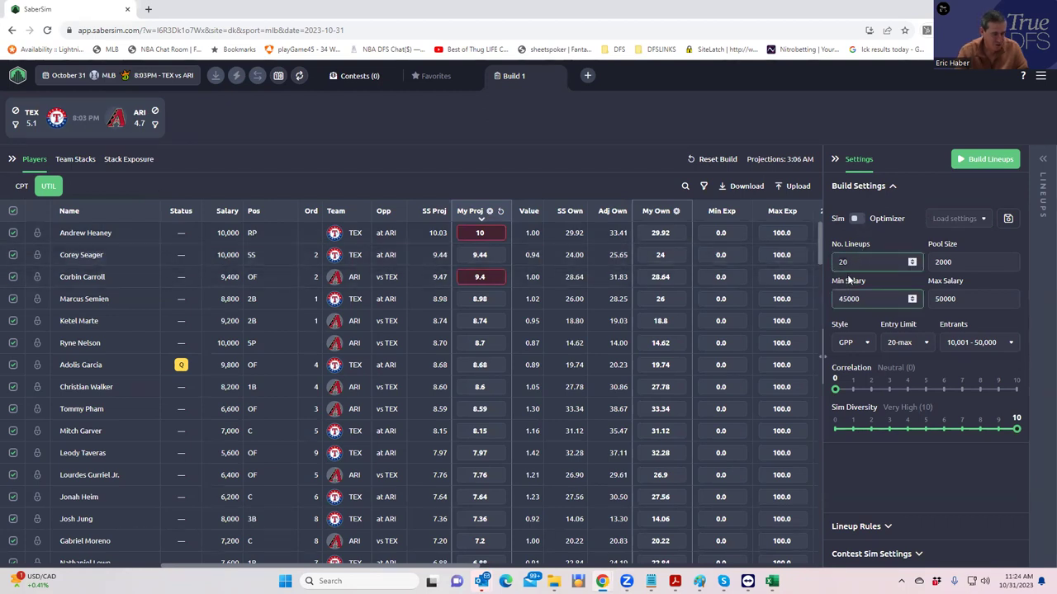
Change No. Lineups to 40, build the lineups from a 2000-lineup pool, and reopen Settings.
key("BackSpace")
key("BackSpace")
type("40")
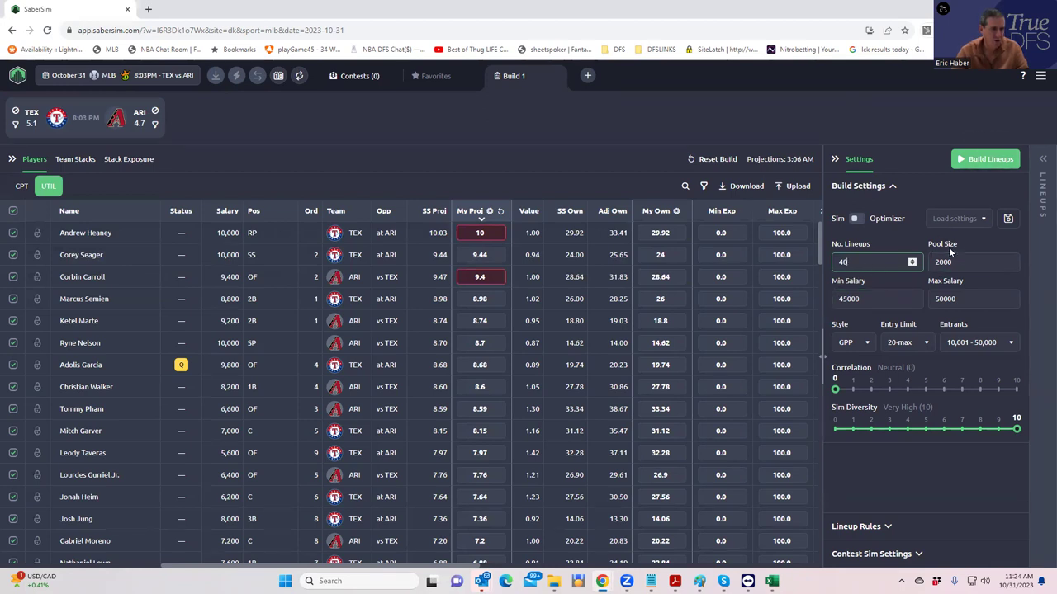
left_click(974, 167)
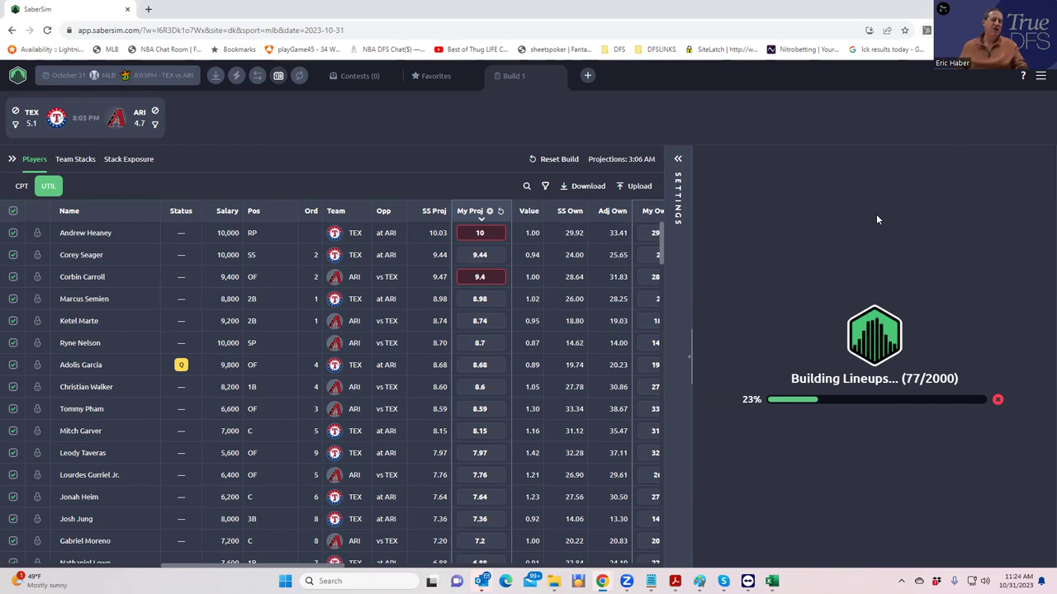
left_click(679, 162)
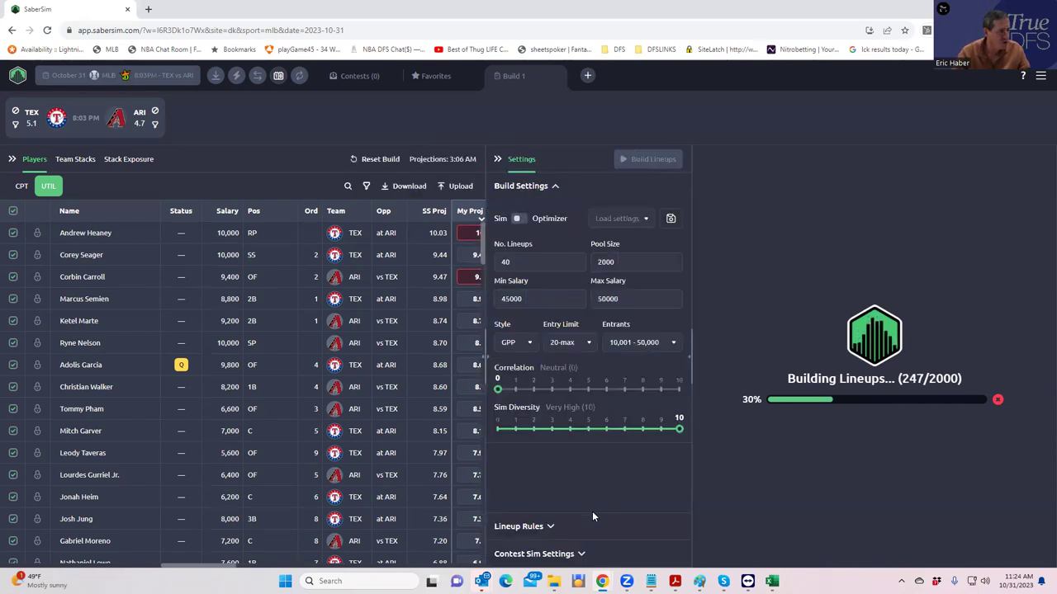
Under Contest Sim Settings, save a contest sim named 'Relay' with the $150K Relay Throw payout structure.
left_click(581, 554)
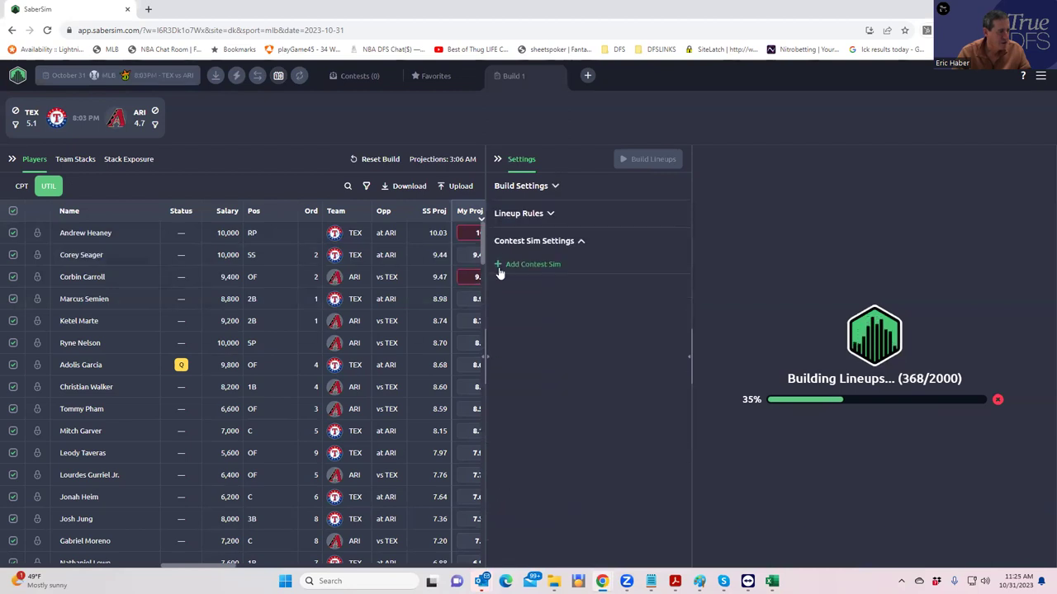
left_click(533, 264)
left_click(567, 337)
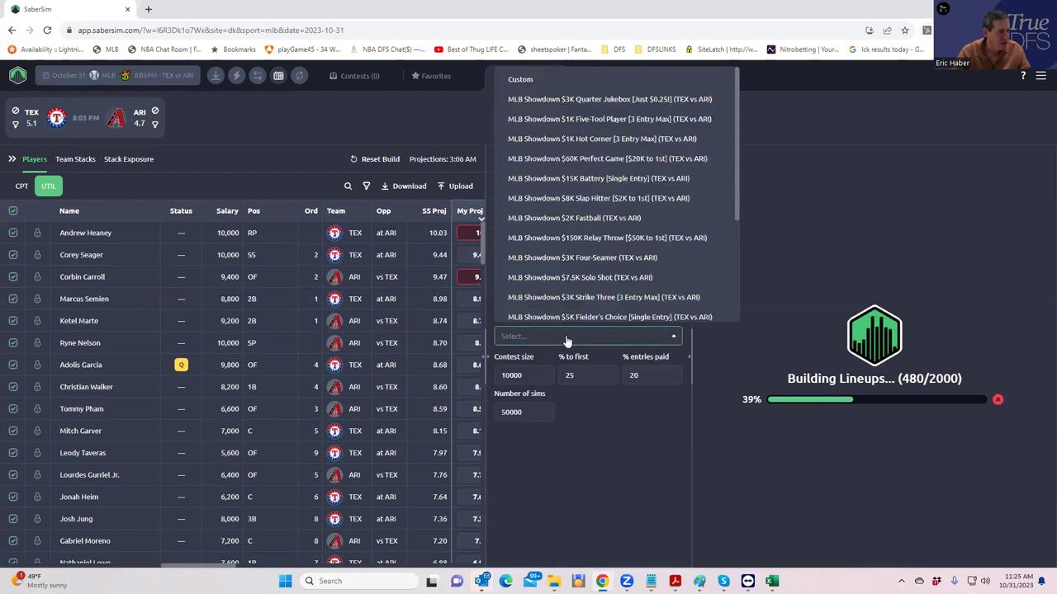
scroll(646, 264, "down", 2)
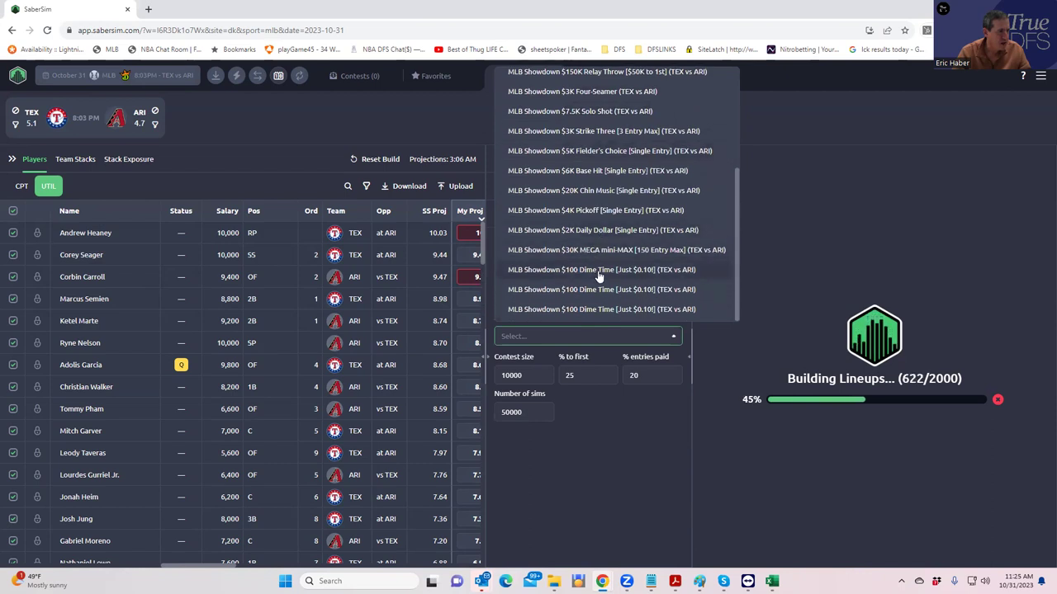
scroll(591, 182, "up", 2)
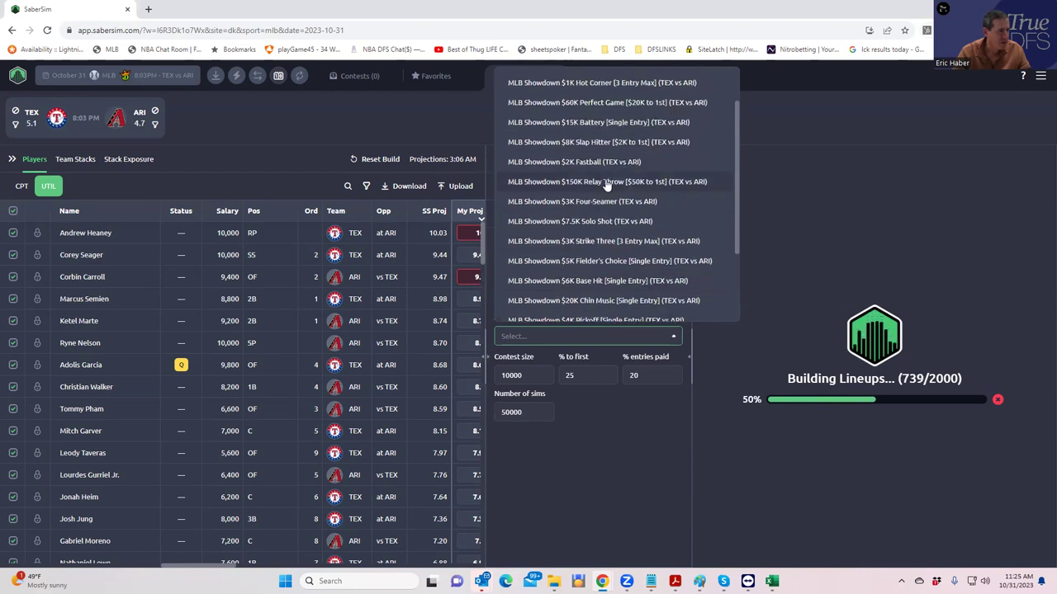
left_click(607, 183)
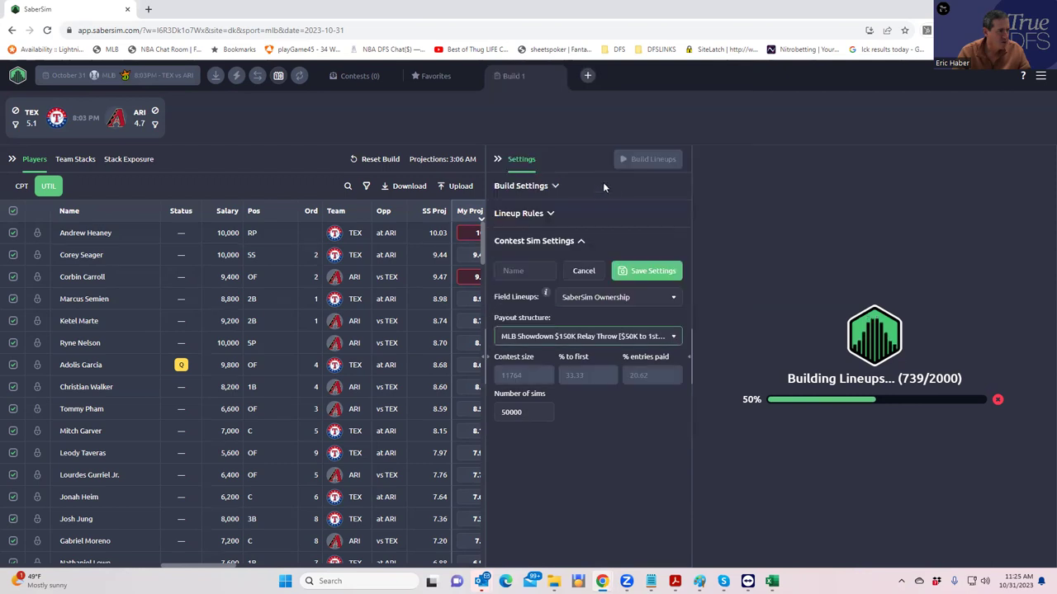
left_click(524, 268)
type("Relay")
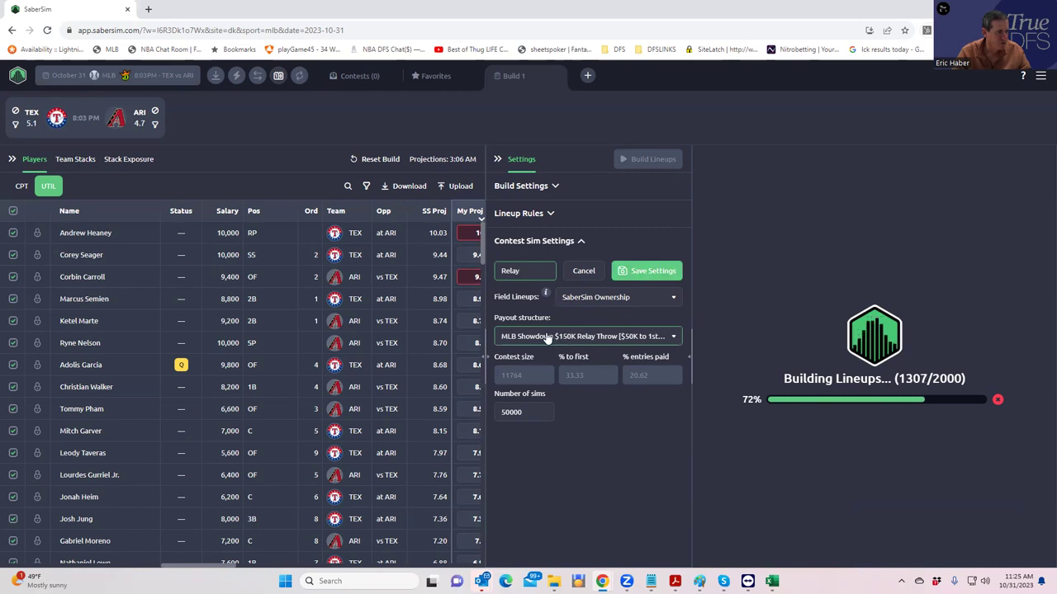
left_click(648, 273)
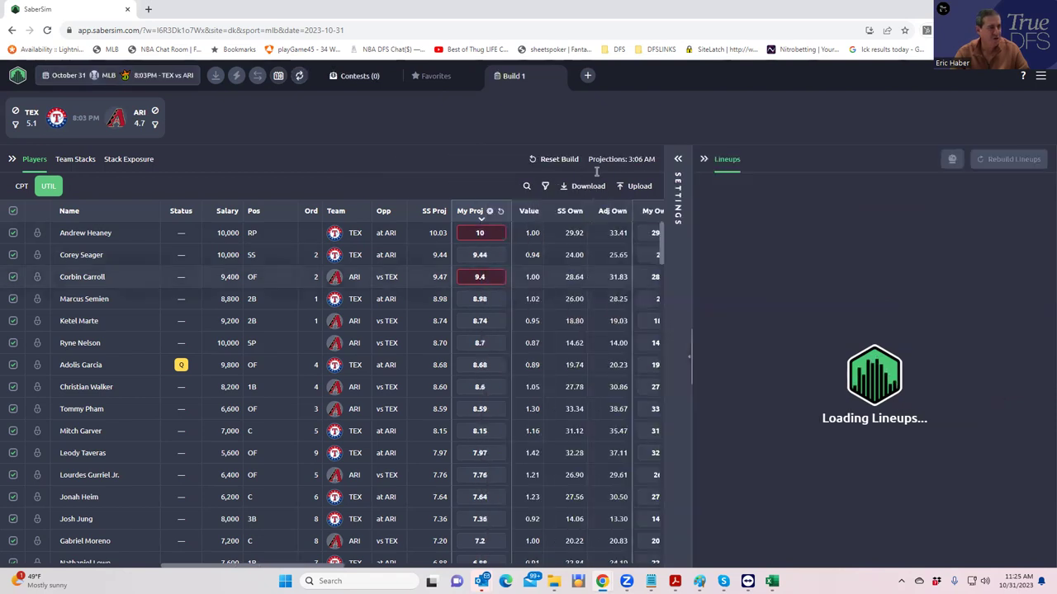
Save a second contest sim named 'Perf' with the $60K Perfect Game payout structure.
left_click(677, 159)
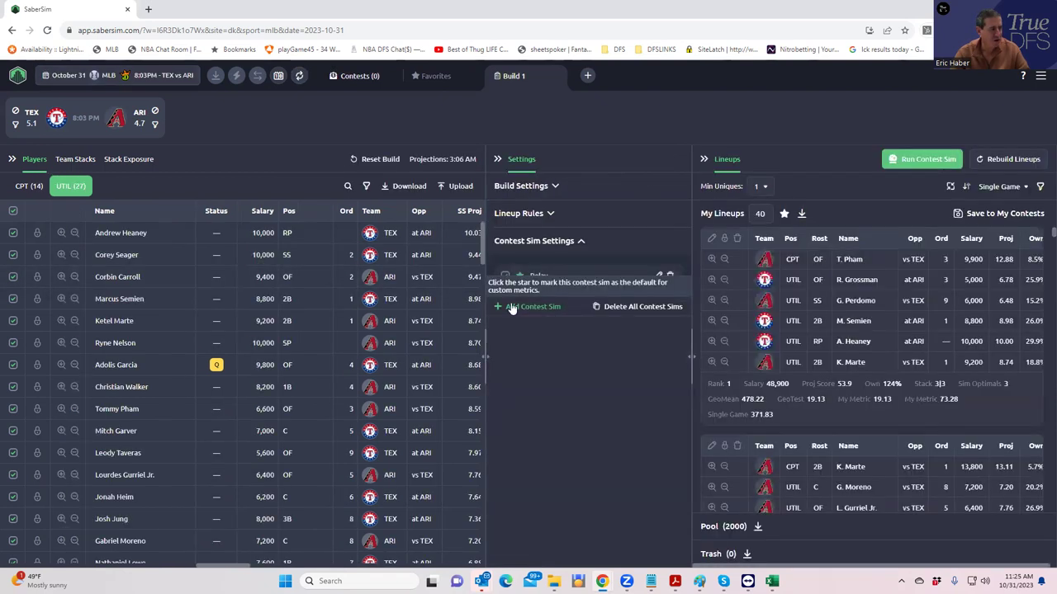
left_click(528, 307)
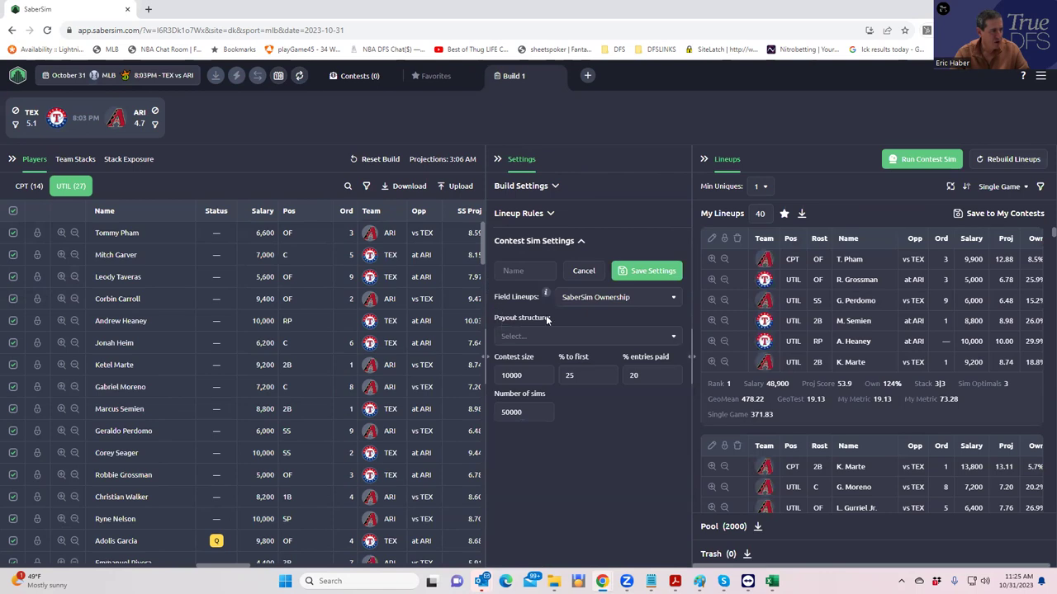
left_click(558, 337)
scroll(591, 295, "down", 3)
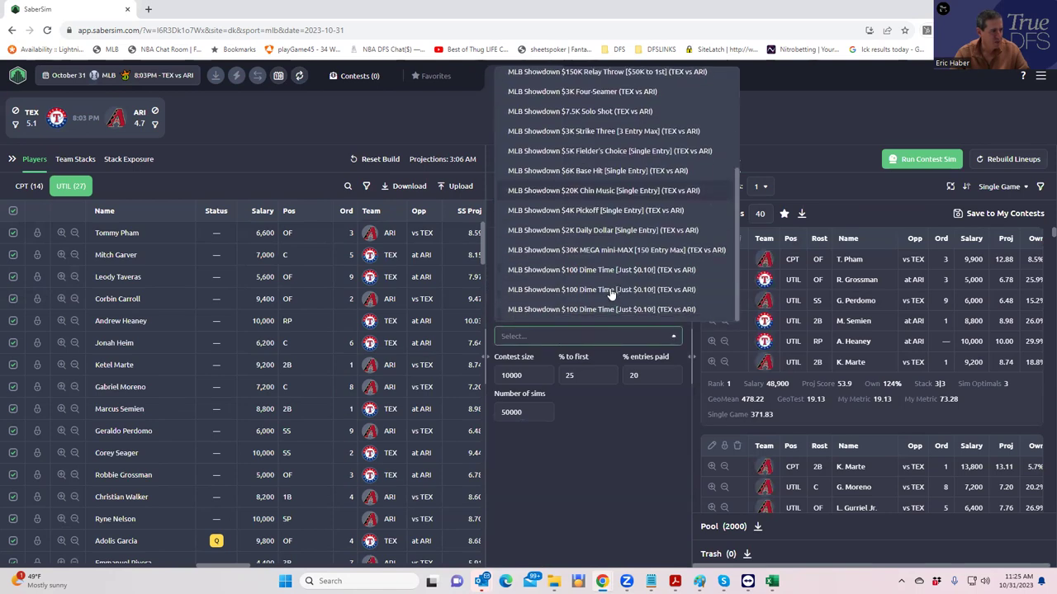
scroll(611, 289, "up", 5)
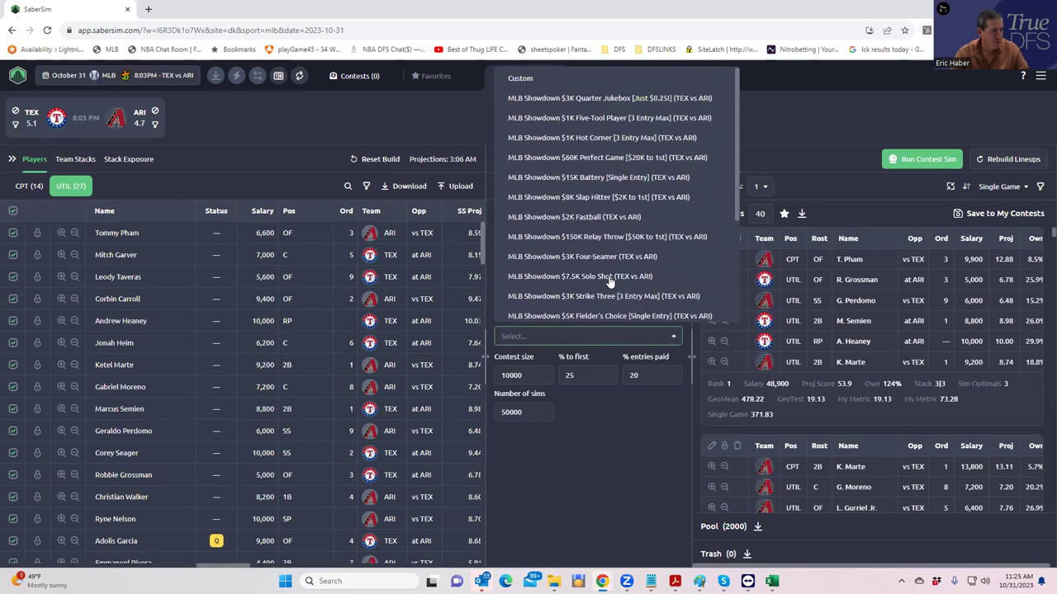
left_click(599, 159)
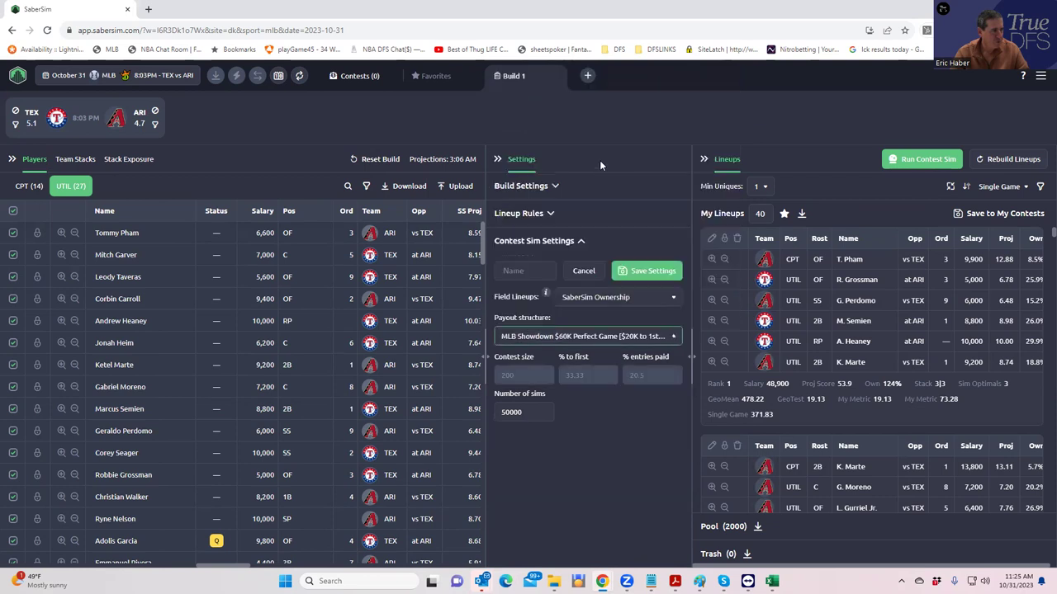
left_click(517, 271)
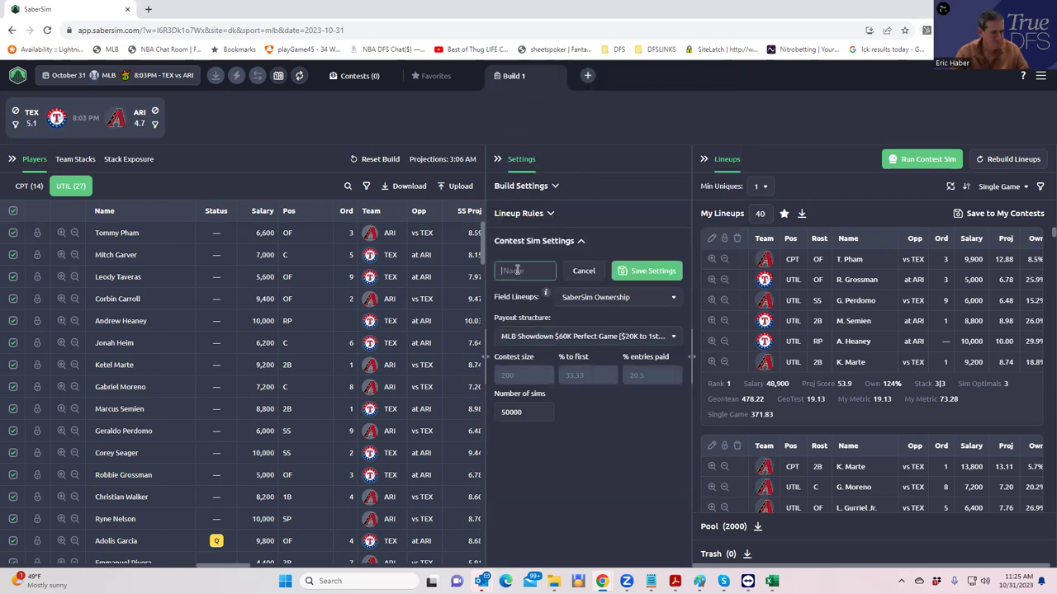
type("Per")
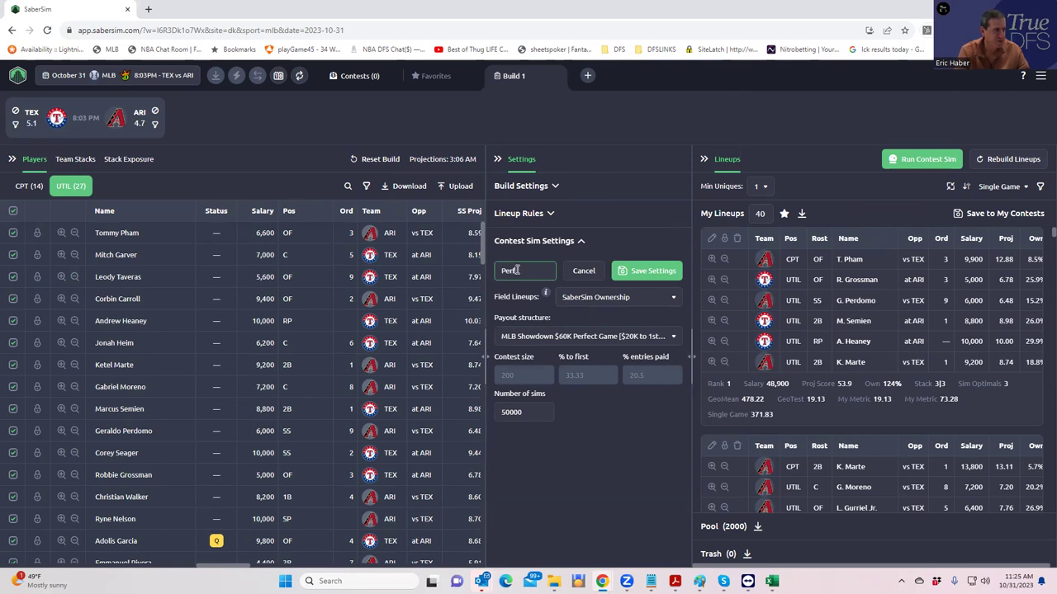
type("f")
left_click(580, 274)
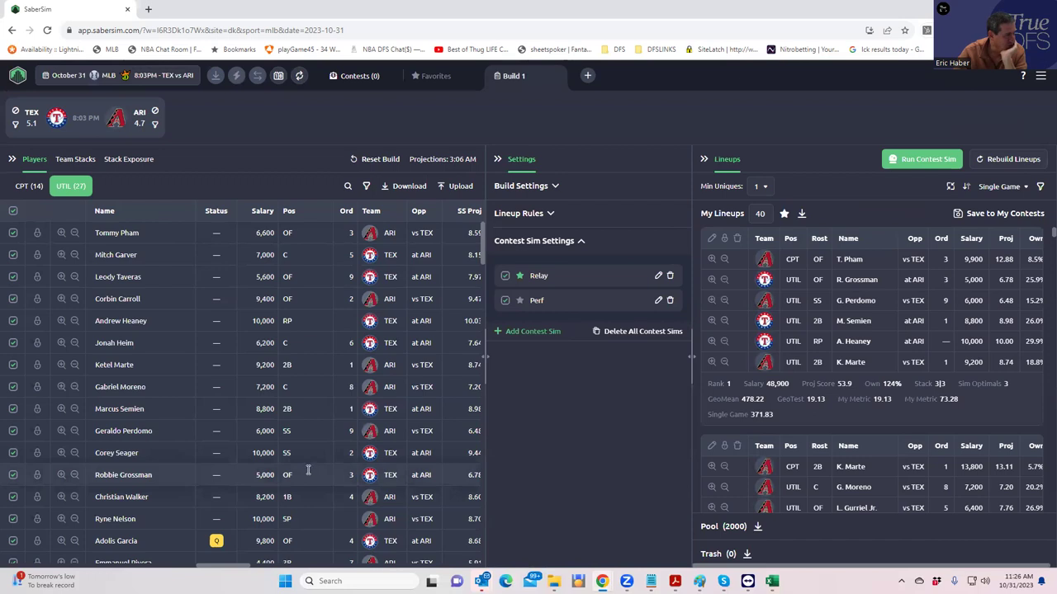
scroll(303, 470, "down", 2)
scroll(305, 475, "down", 2)
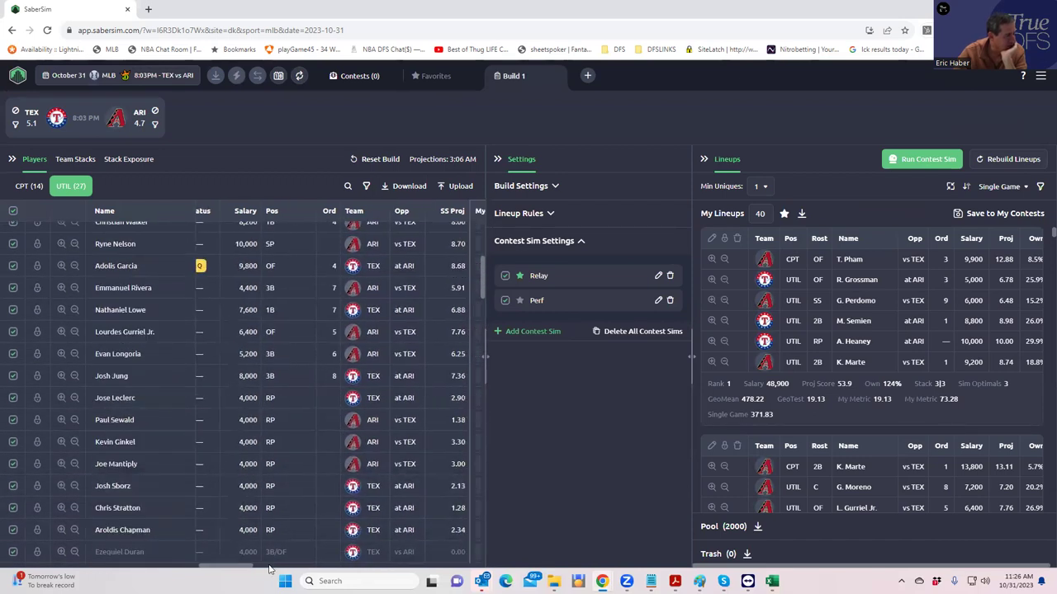
left_click_drag(248, 568, 347, 568)
scroll(388, 568, "right", 3)
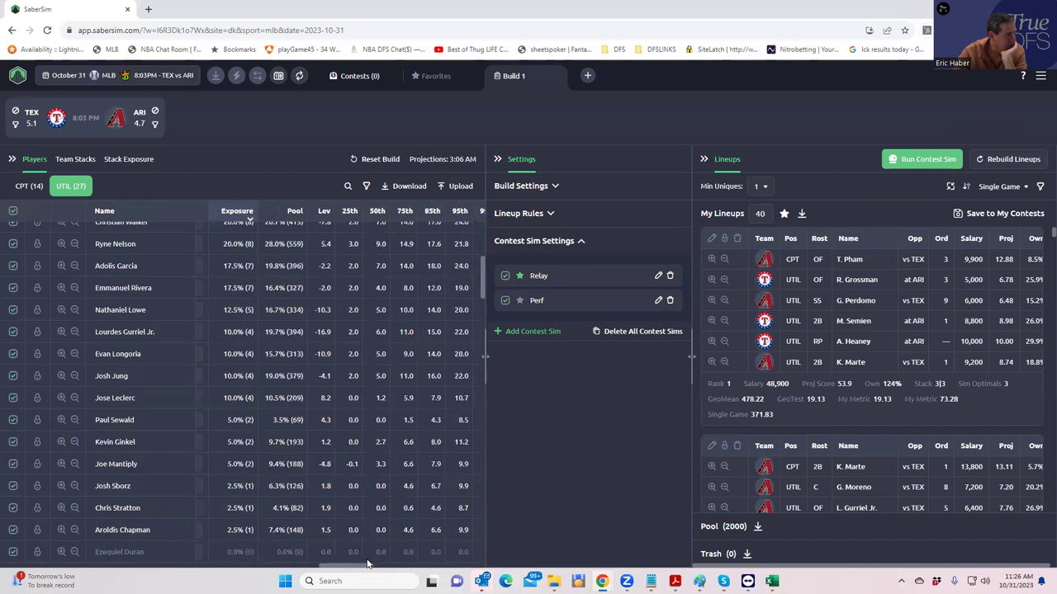
scroll(364, 563, "left", 2)
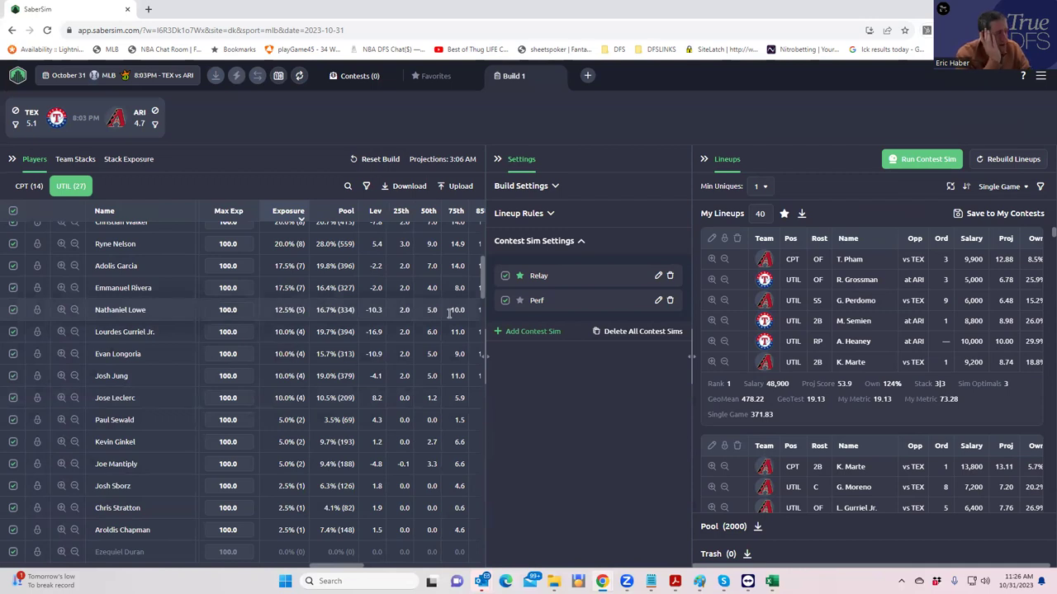
From the CPT view, run the Relay and Perf contest sims and get the captain exposures.
left_click(25, 188)
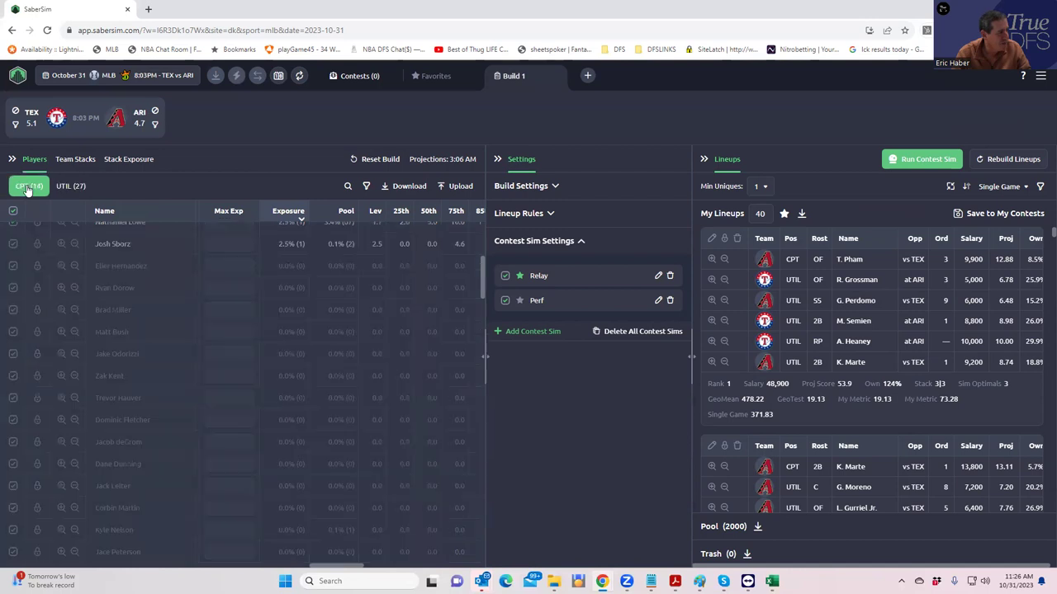
scroll(232, 317, "up", 3)
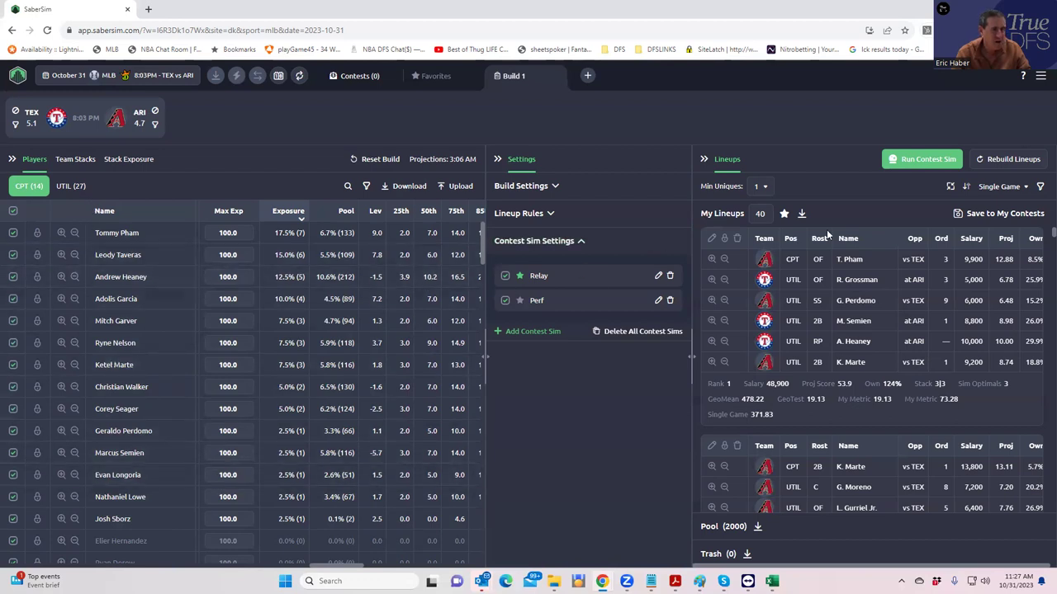
left_click(917, 161)
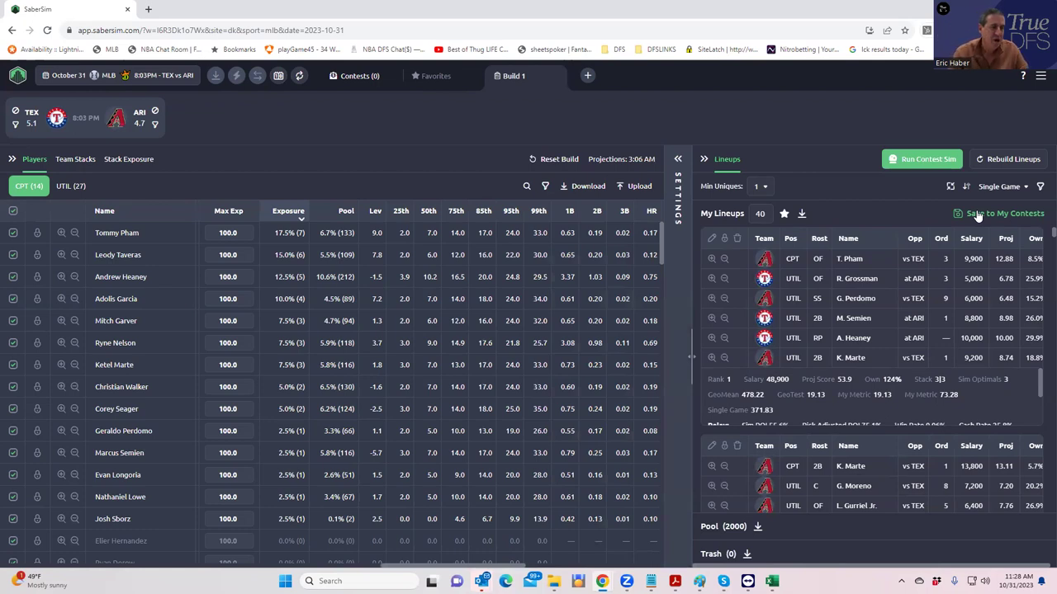
Rank the 40 lineups by the Relay sim's RAROI metric.
left_click(995, 187)
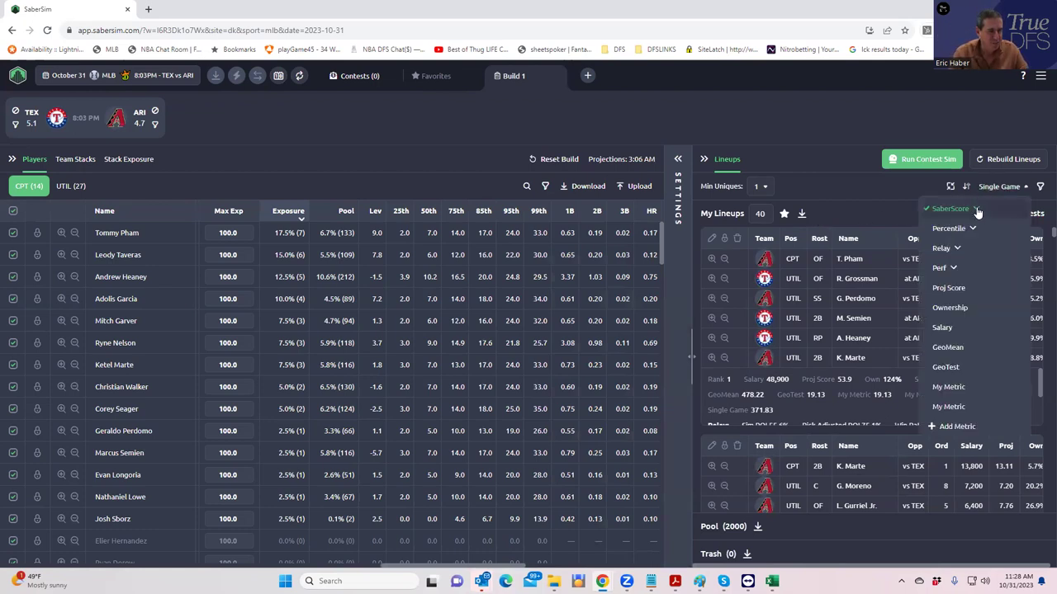
left_click(950, 254)
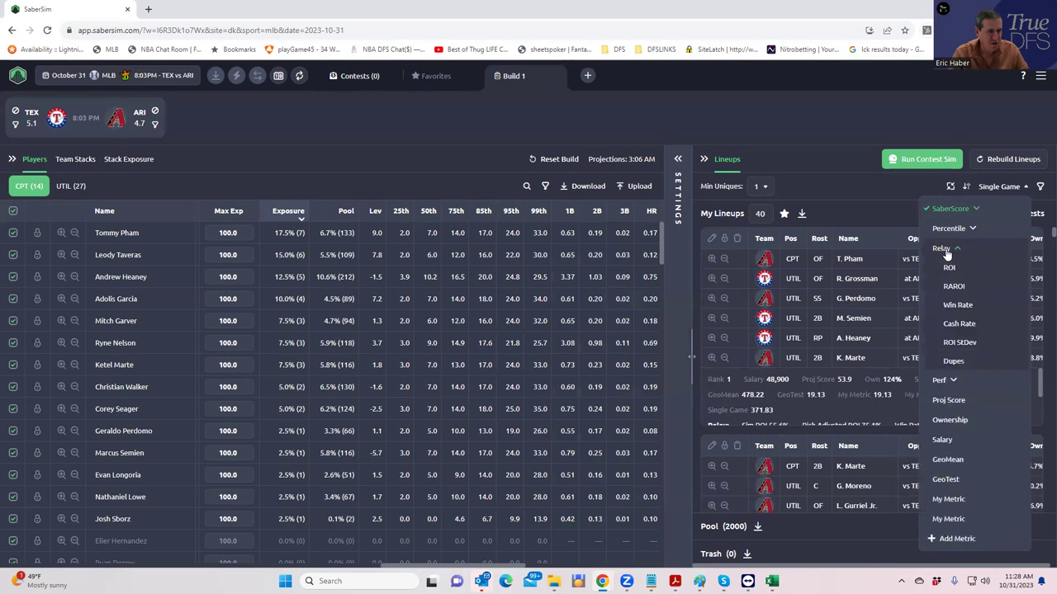
left_click(954, 287)
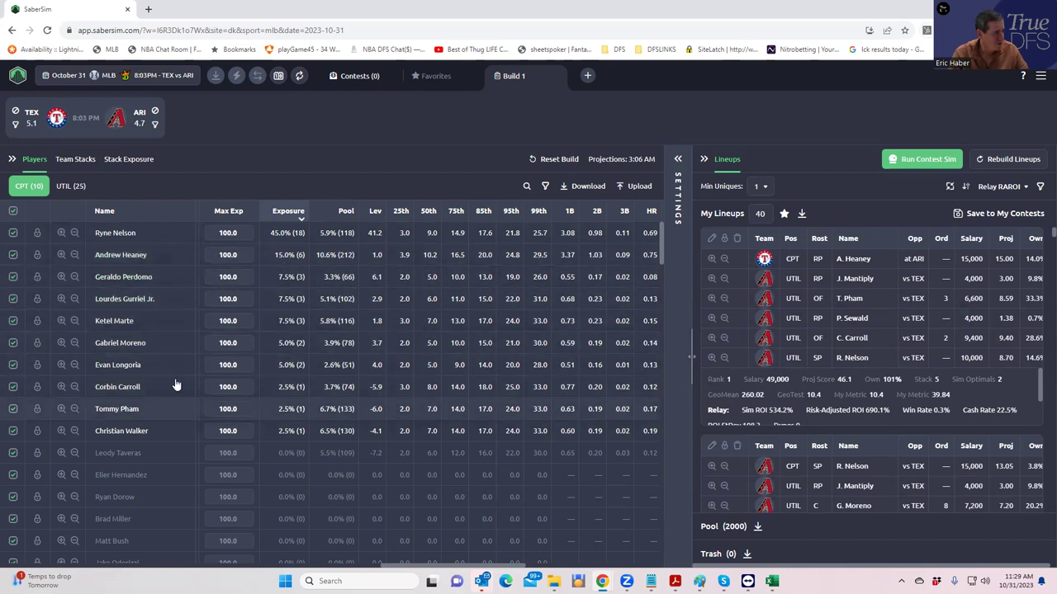
Review UTIL exposures and scroll through the stats of the 40 Relay-RAROI-ranked lineups.
left_click(72, 189)
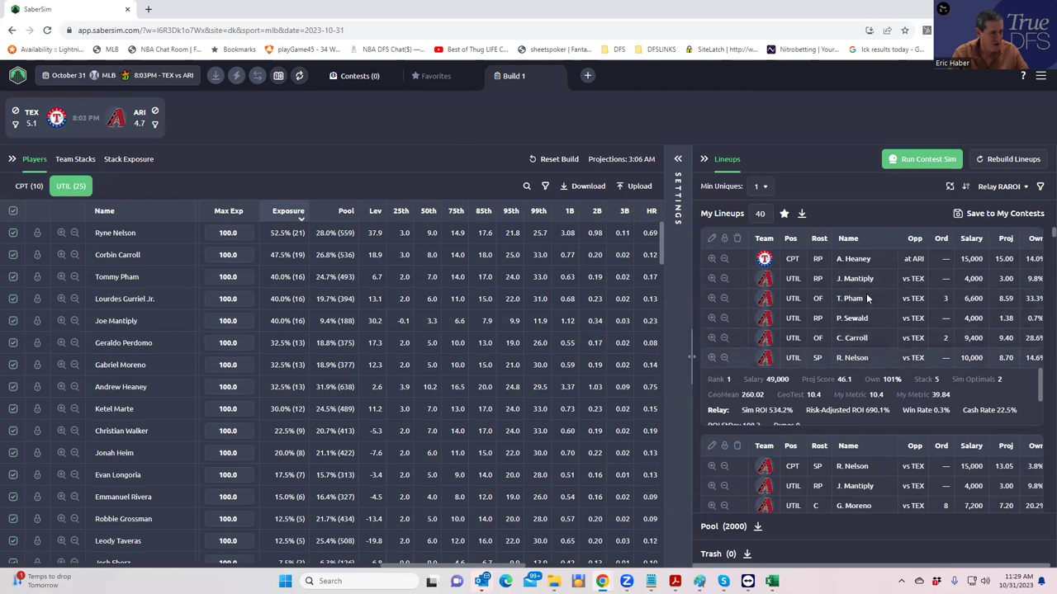
scroll(297, 413, "down", 3)
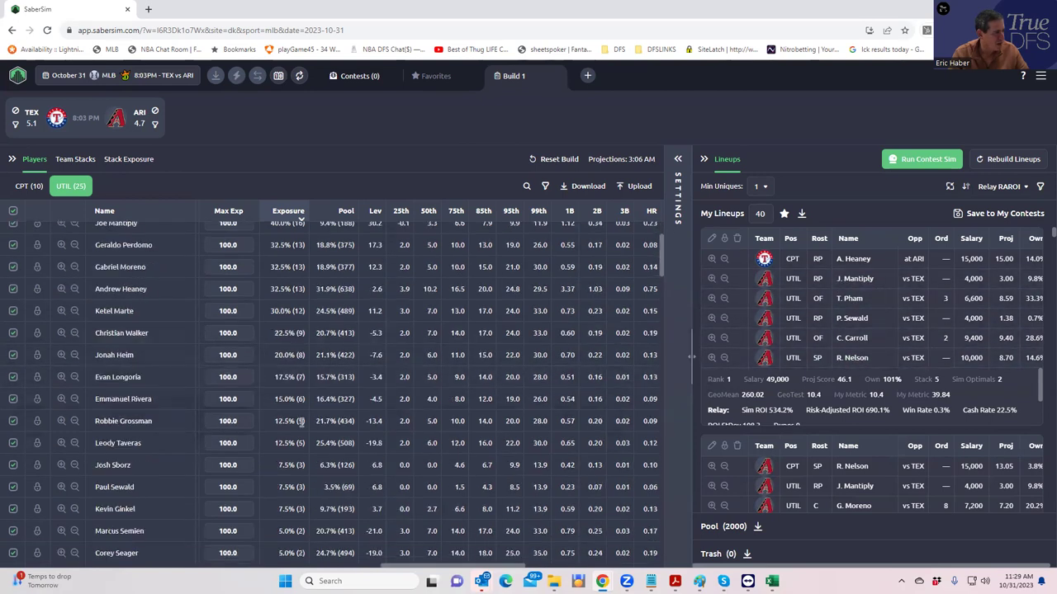
scroll(283, 426, "down", 2)
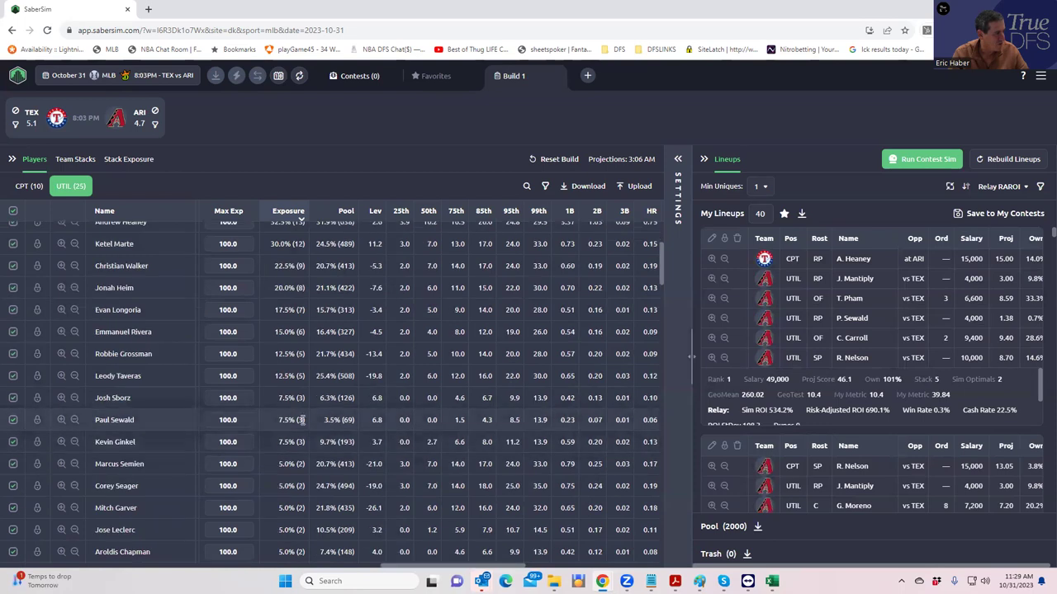
scroll(882, 451, "down", 2)
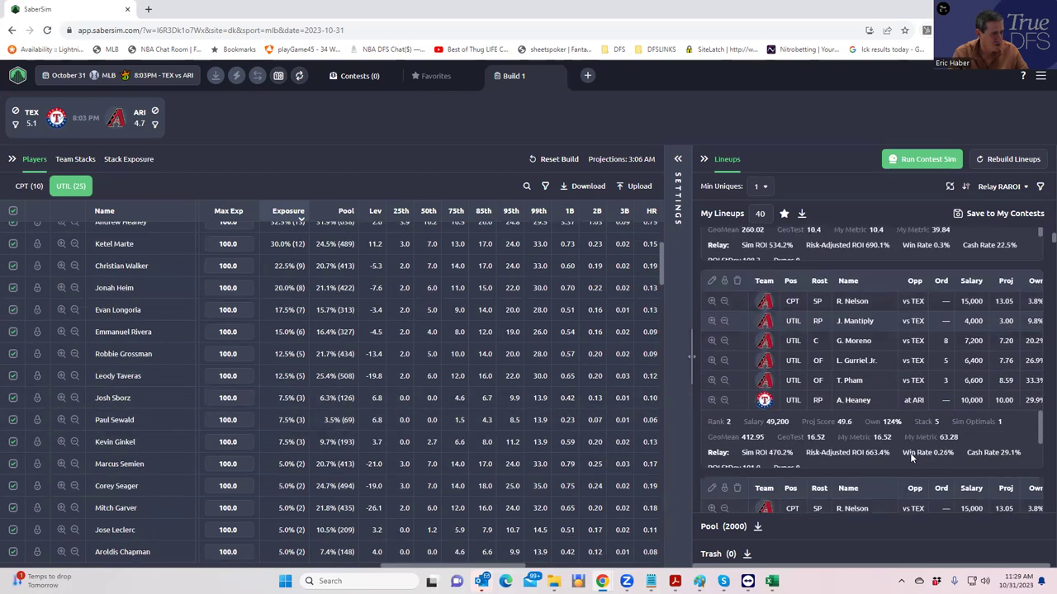
scroll(882, 451, "down", 2)
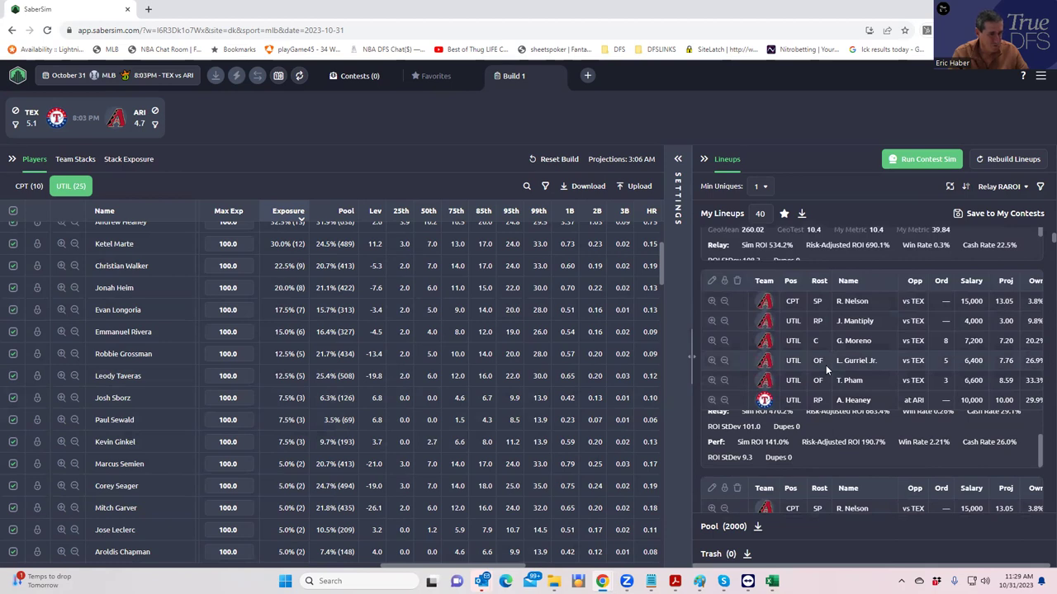
scroll(826, 364, "down", 1)
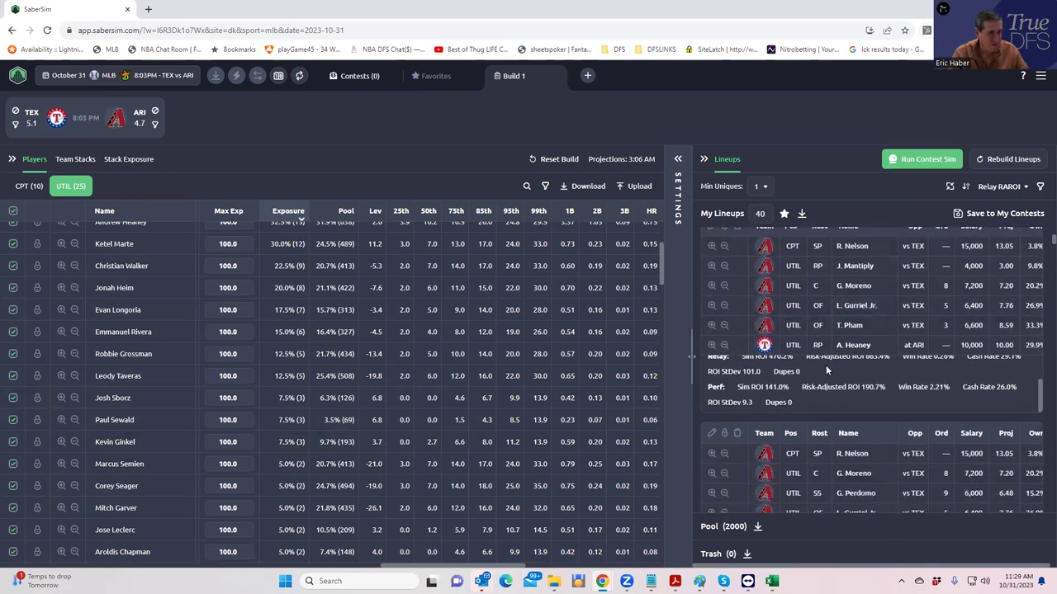
scroll(826, 365, "up", 1)
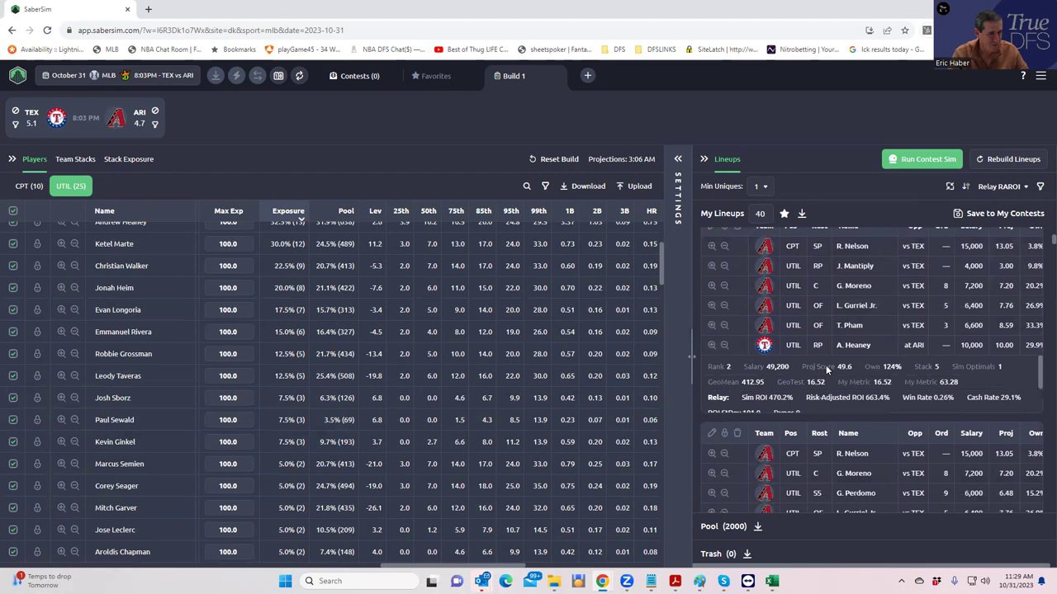
scroll(879, 482, "down", 4)
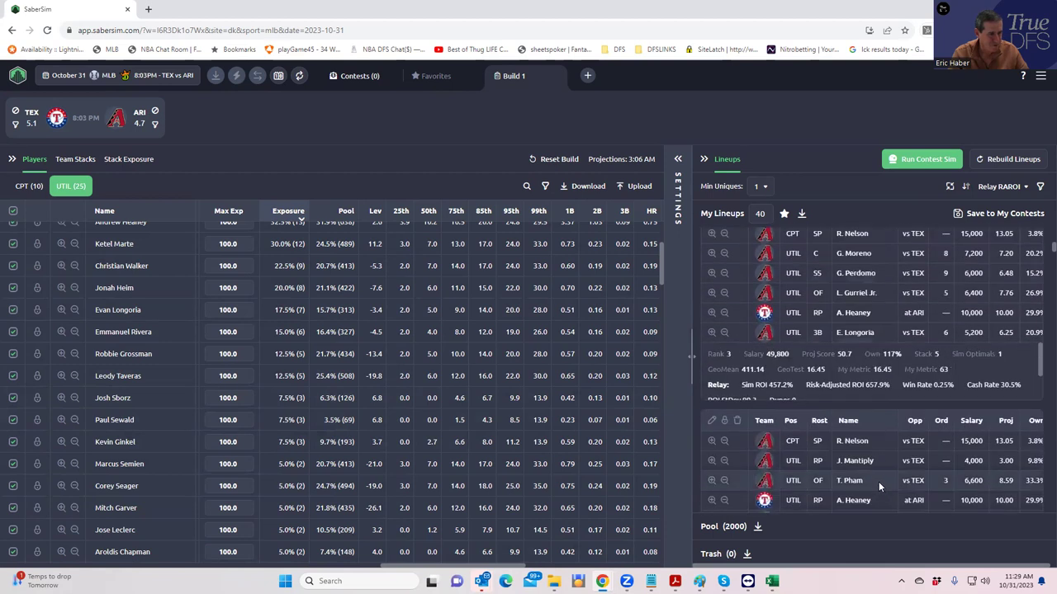
scroll(982, 464, "down", 2)
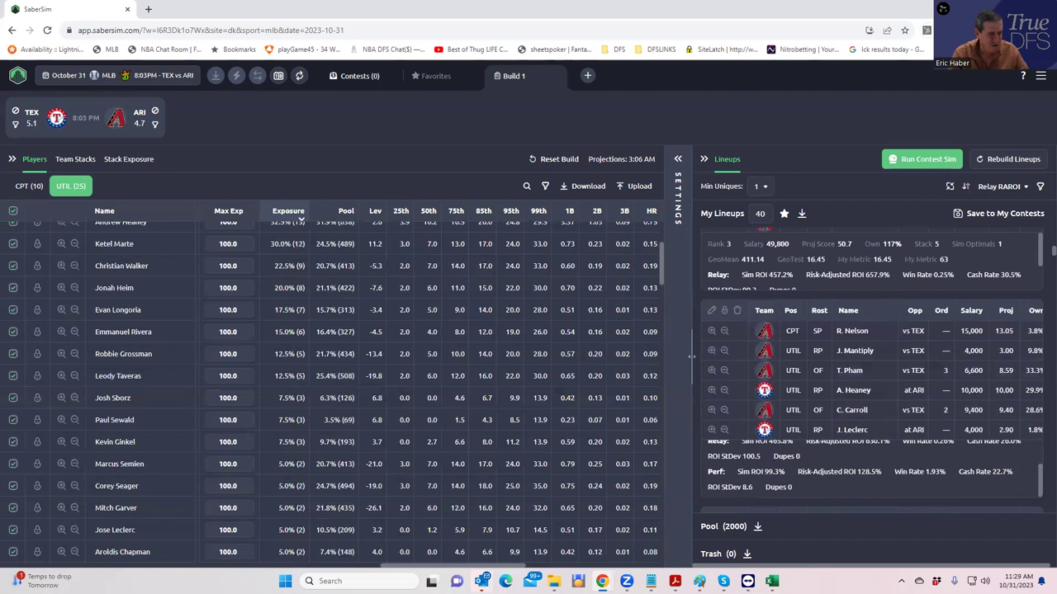
scroll(1040, 265, "down", 4)
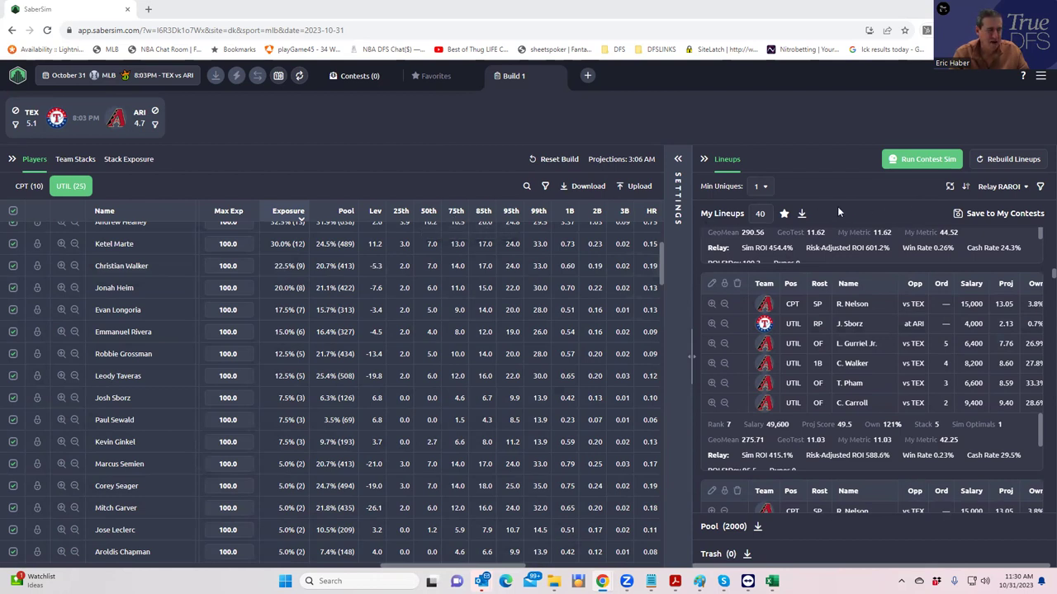
Re-rank the 40 lineups by Single Game SaberScore instead of Relay RAROI.
left_click(677, 161)
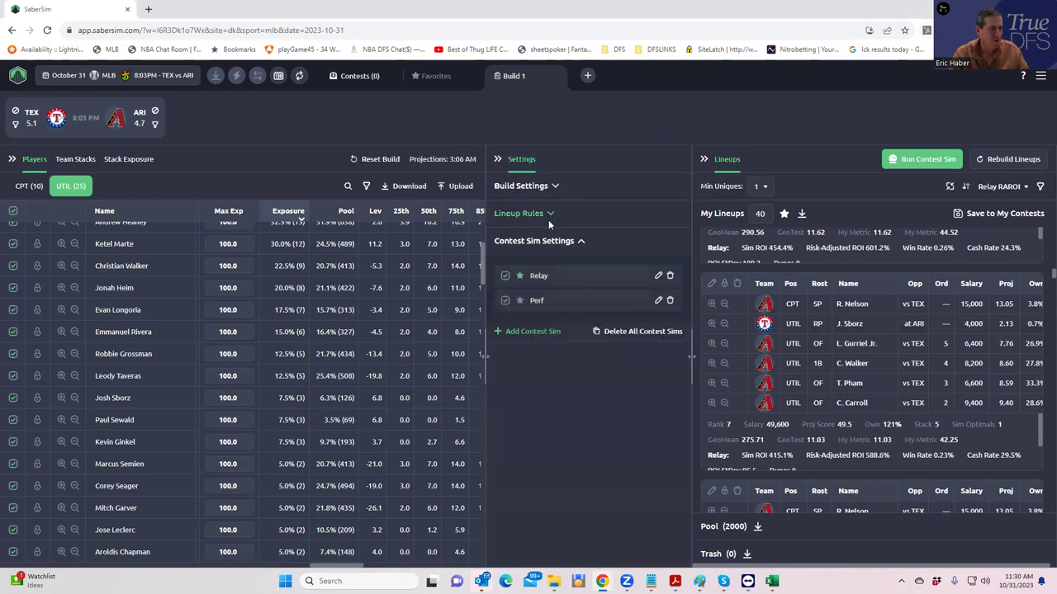
scroll(192, 285, "up", 5)
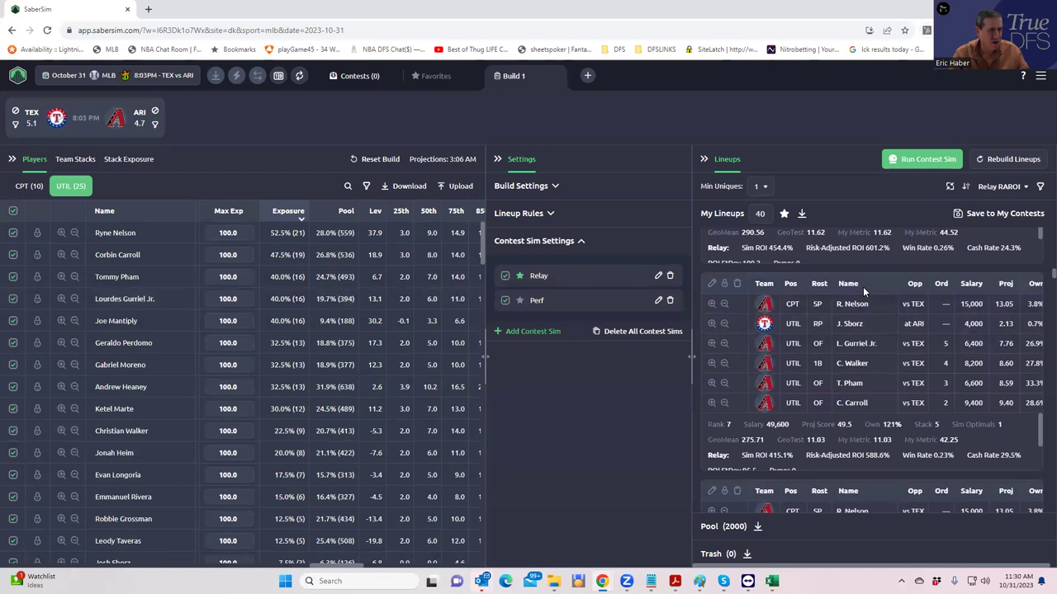
left_click(993, 189)
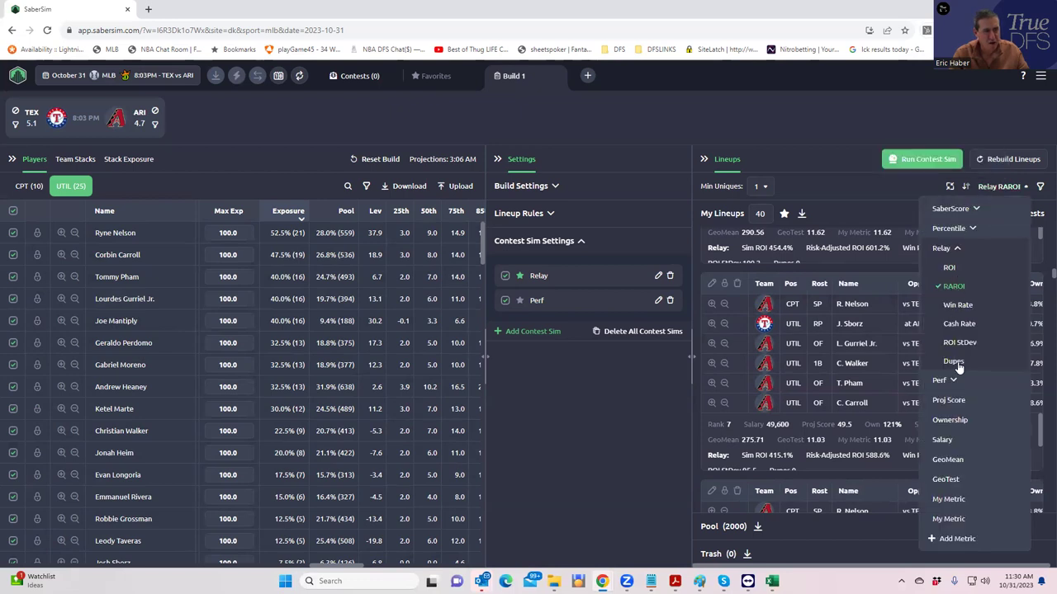
left_click(968, 212)
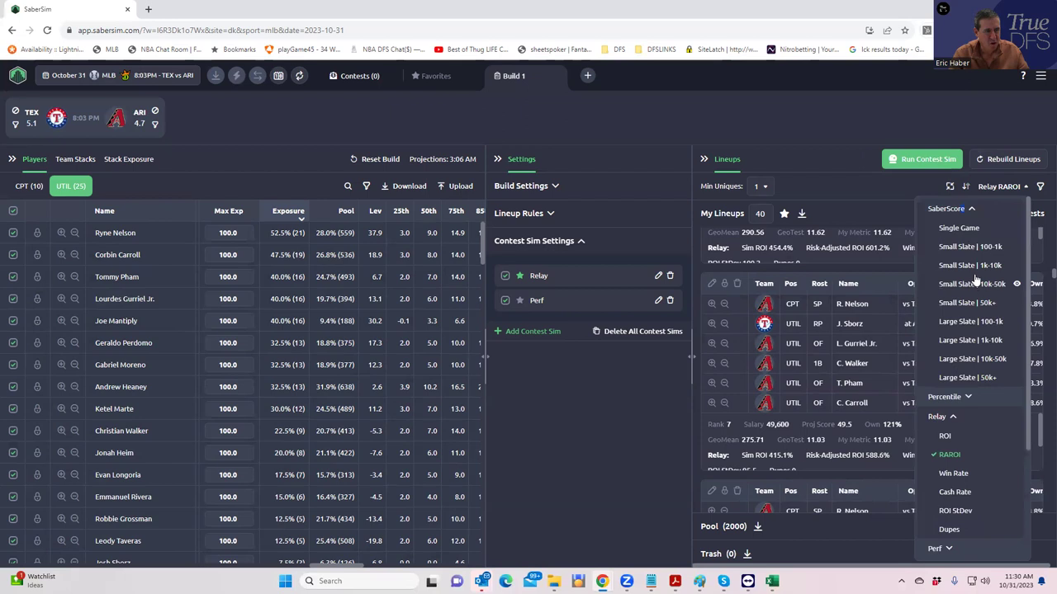
left_click(959, 229)
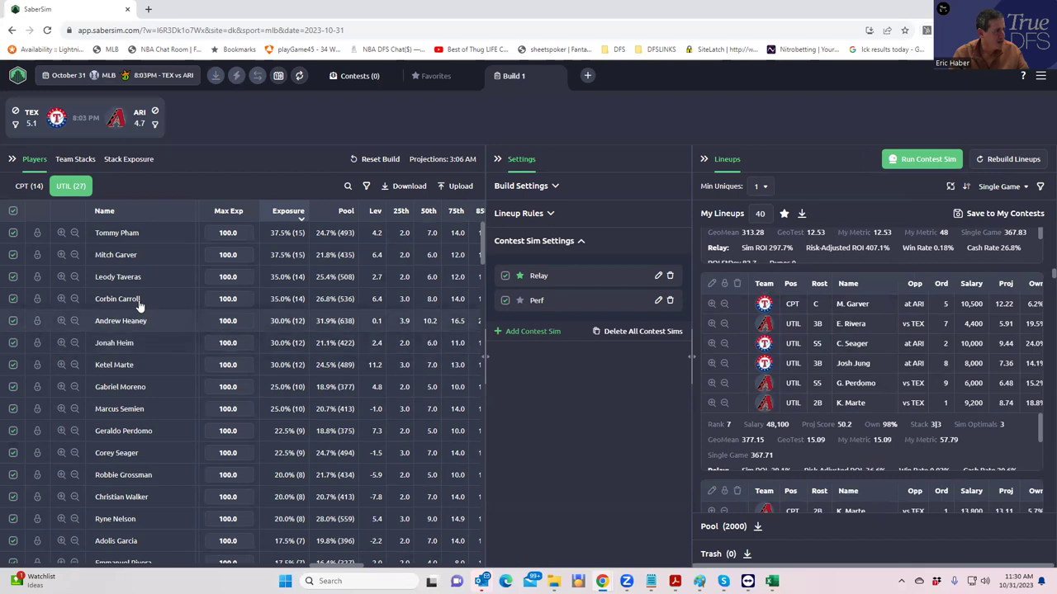
scroll(212, 466, "down", 1)
scroll(212, 475, "down", 14)
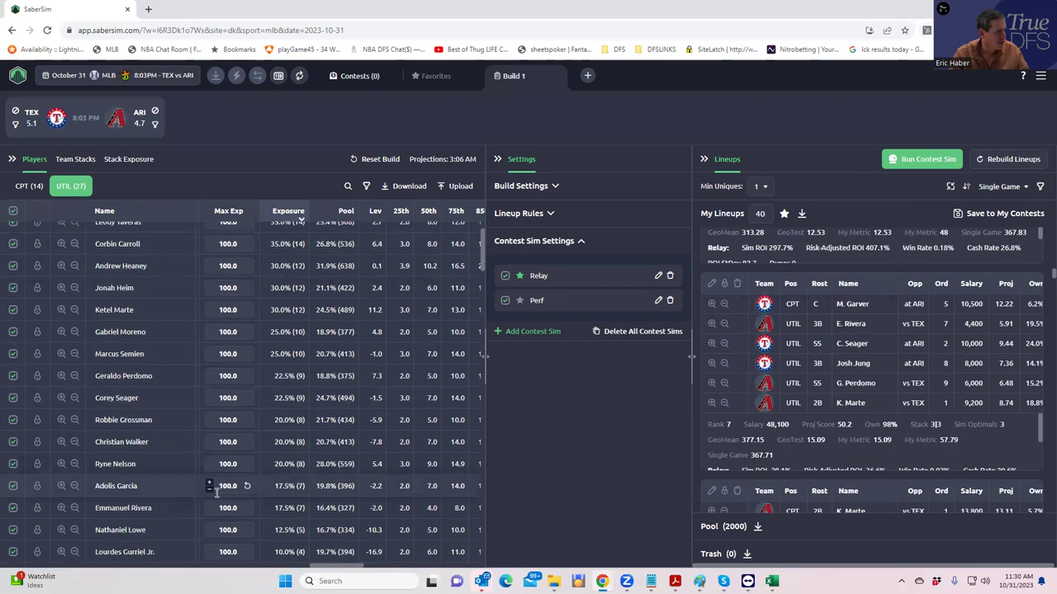
scroll(235, 464, "up", 15)
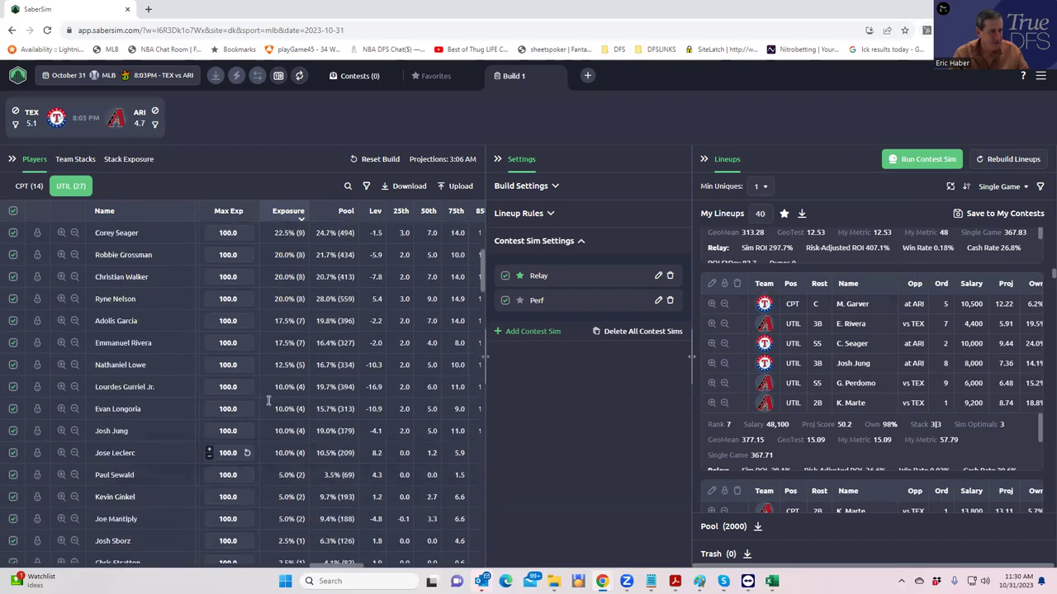
Set Min Uniques from 1 to 2, then bring up the Dropbox panel.
left_click(760, 187)
left_click(765, 234)
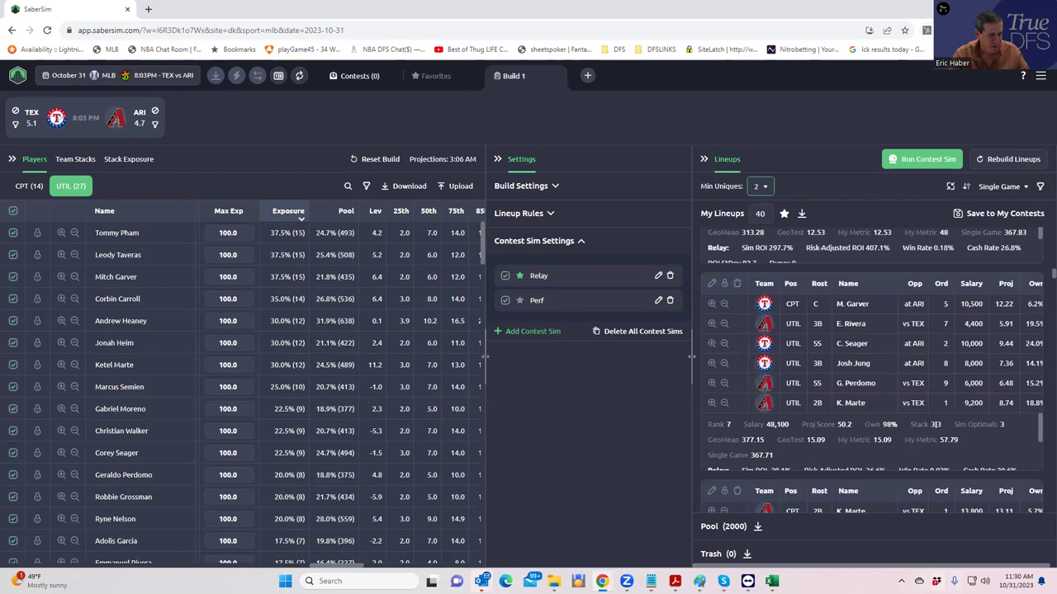
left_click(919, 580)
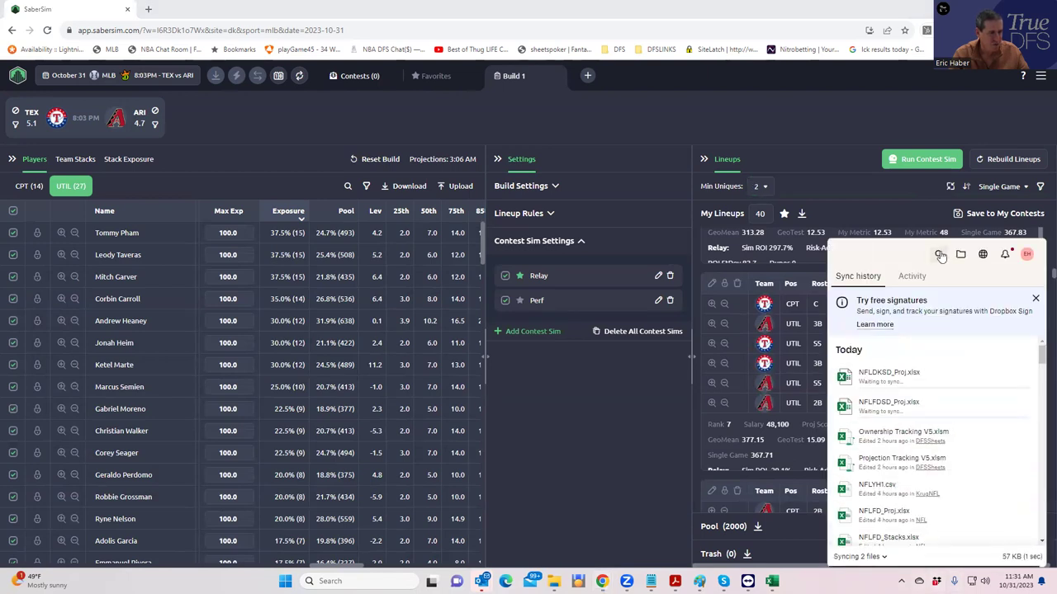
Search Dropbox for 'geom' and open GeoMean.xlsx in Excel.
left_click(941, 255)
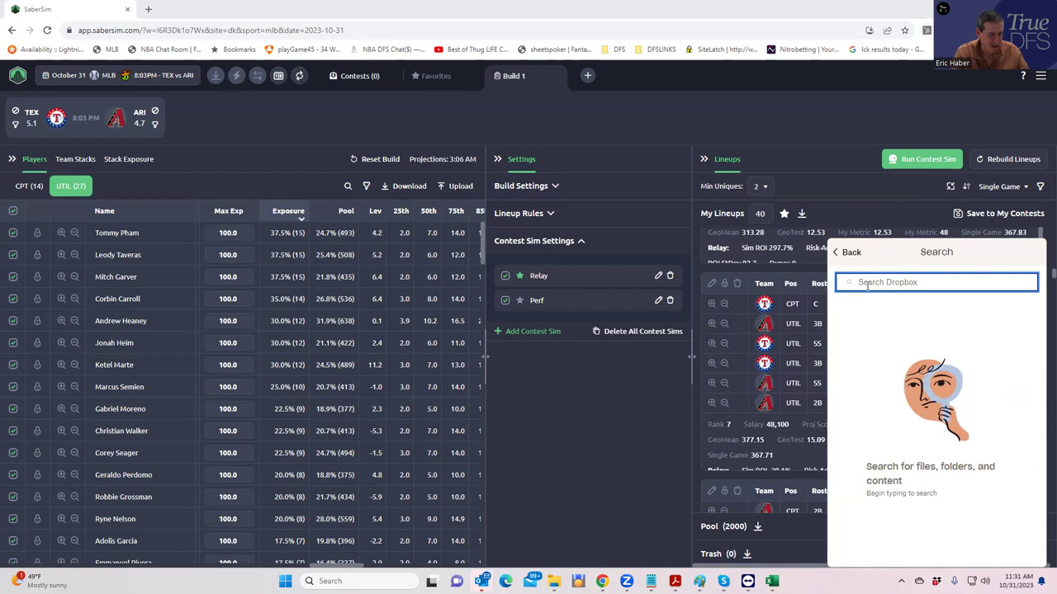
type("geom")
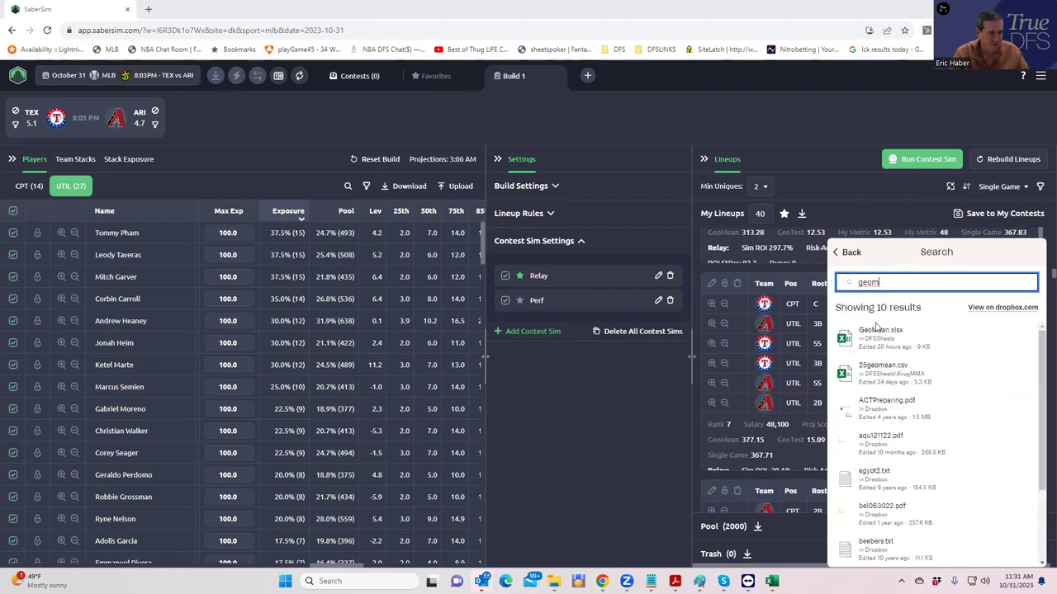
left_click(871, 327)
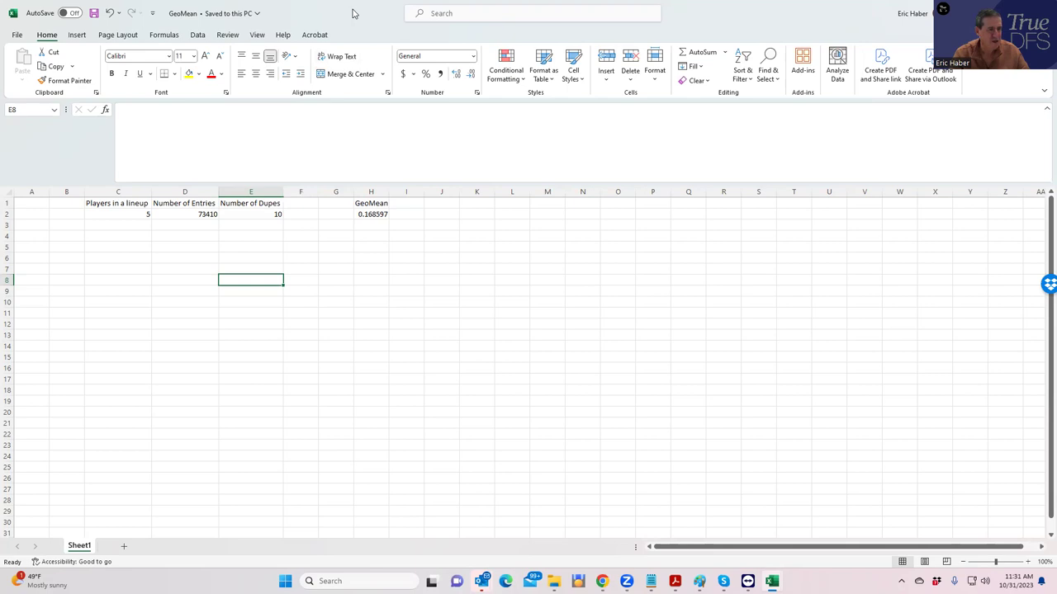
Check the Relay contest sim's contest size of 11764 in SaberSim, then maximize the GeoMean workbook.
key("alt+Tab")
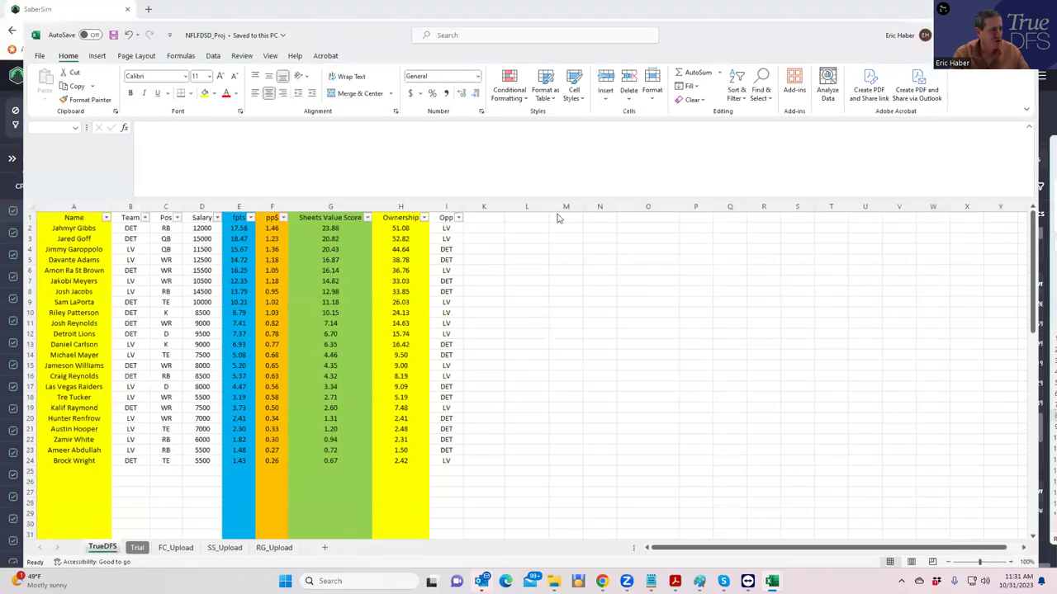
key("alt+Tab")
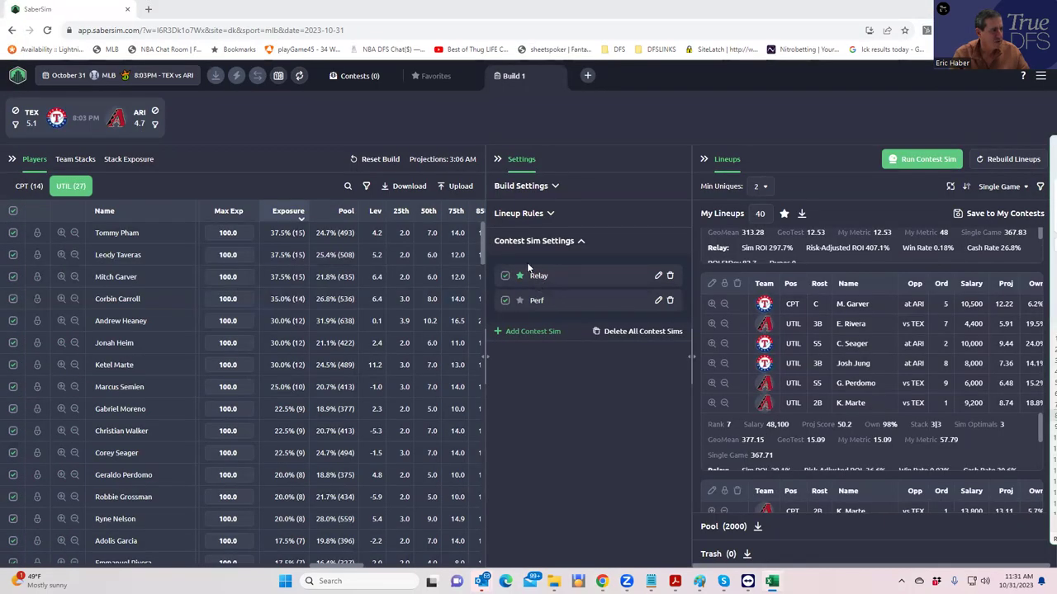
left_click(658, 276)
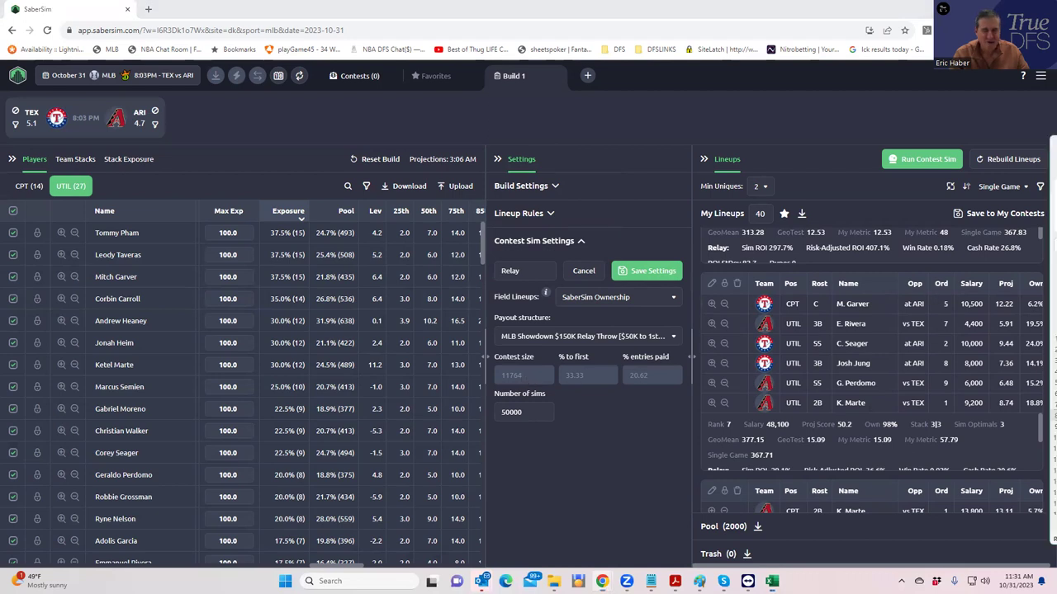
key("alt+Tab")
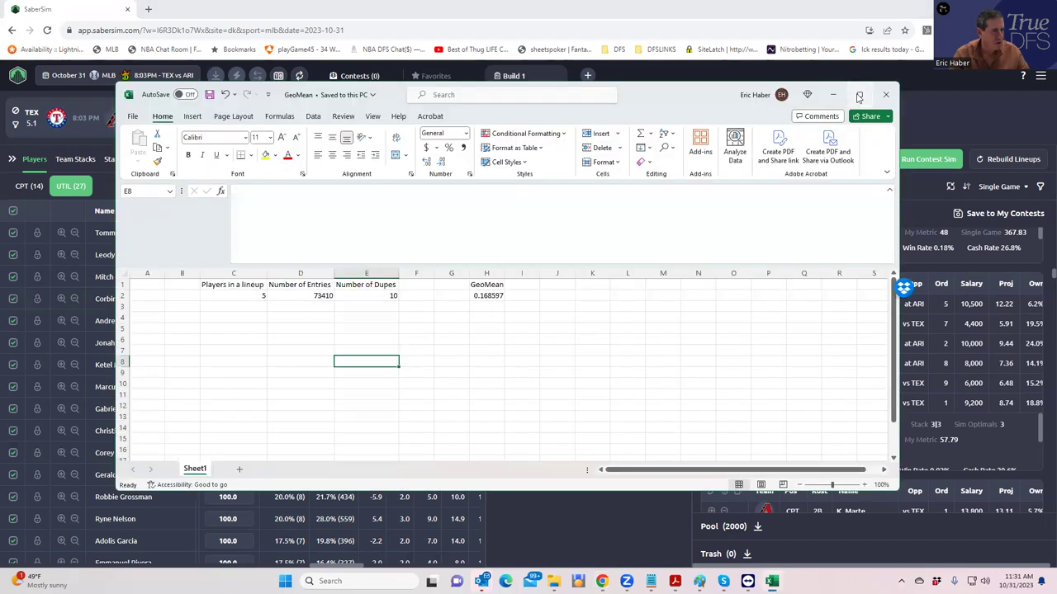
left_click(861, 95)
Enter 11764 entries, 6 players and 1 dupe, then check the 0.209688 GeoMean formula in H2.
left_click(198, 215)
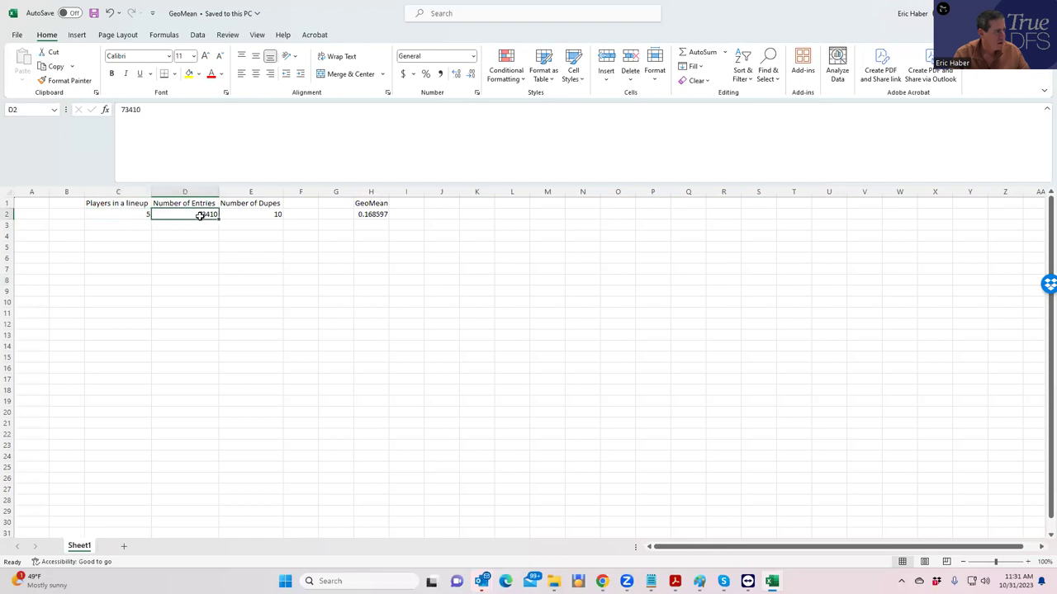
type("1176")
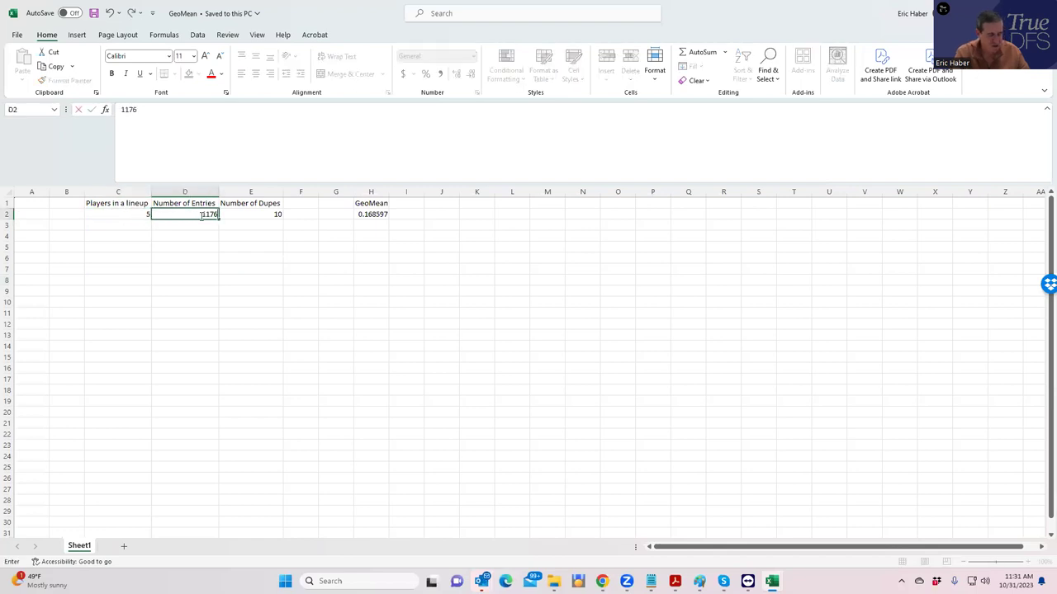
type("64")
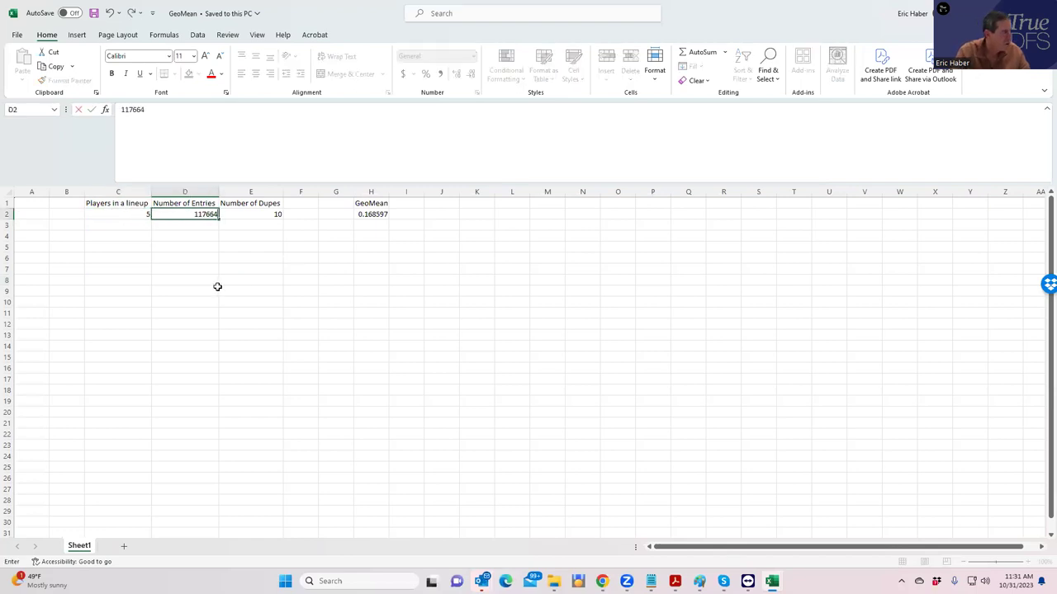
key("BackSpace")
key("BackSpace")
type("4")
left_click(206, 312)
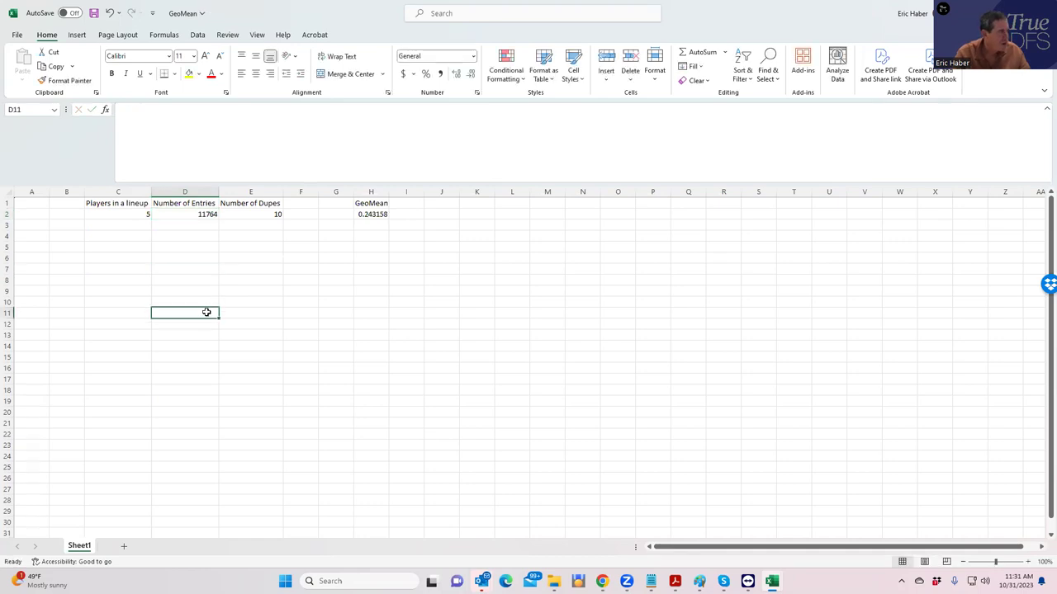
left_click(136, 214)
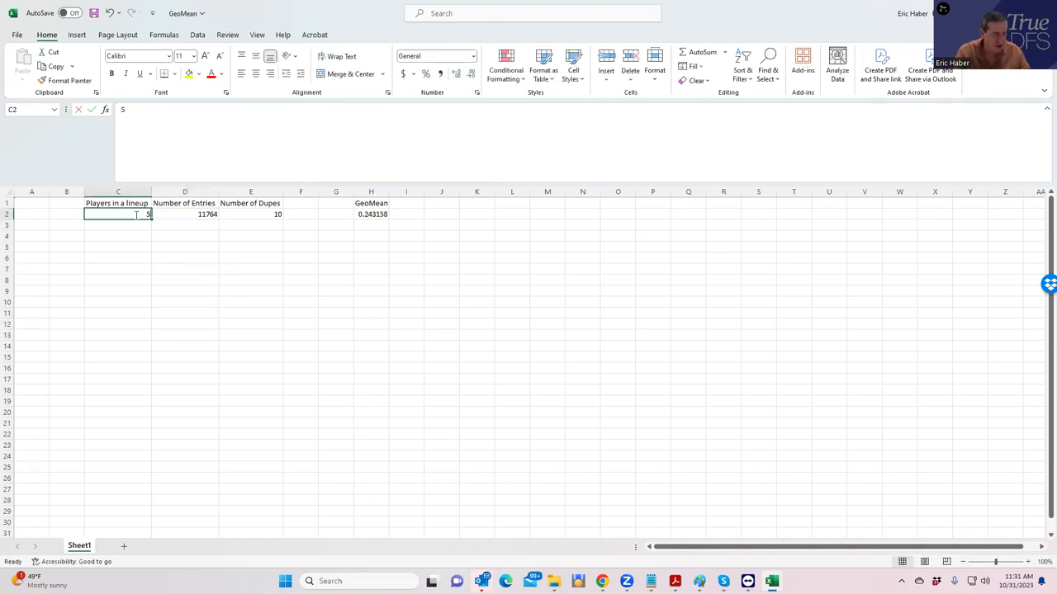
type("6")
left_click(176, 254)
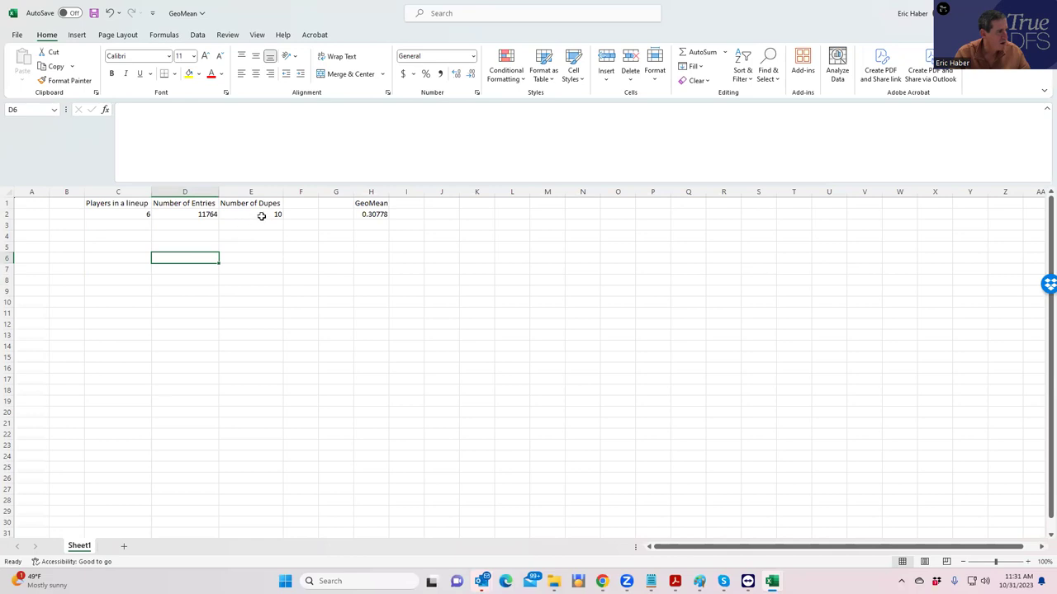
left_click(261, 215)
type("1")
left_click(261, 245)
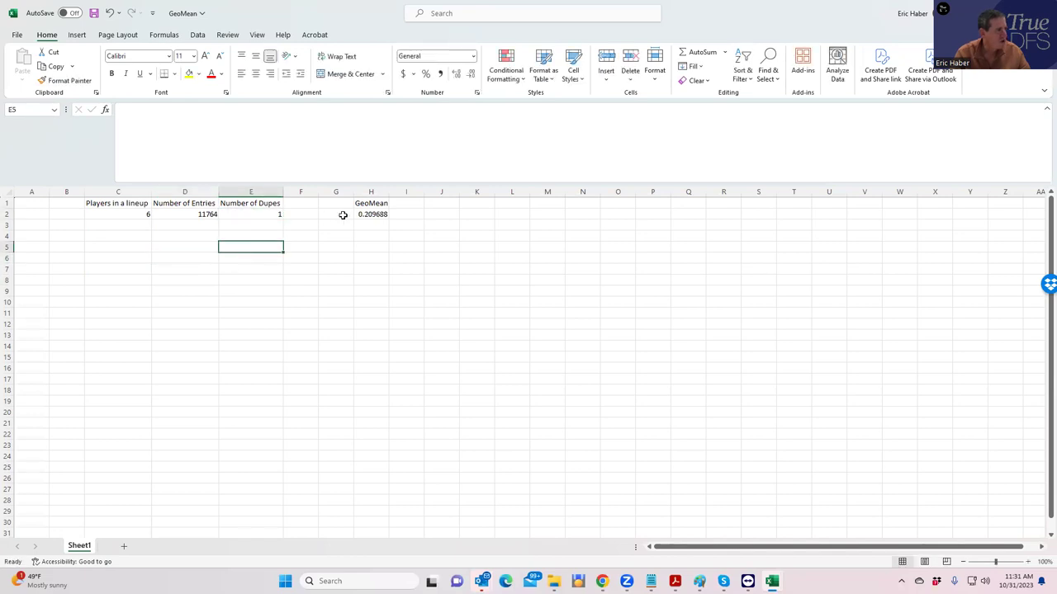
left_click(363, 215)
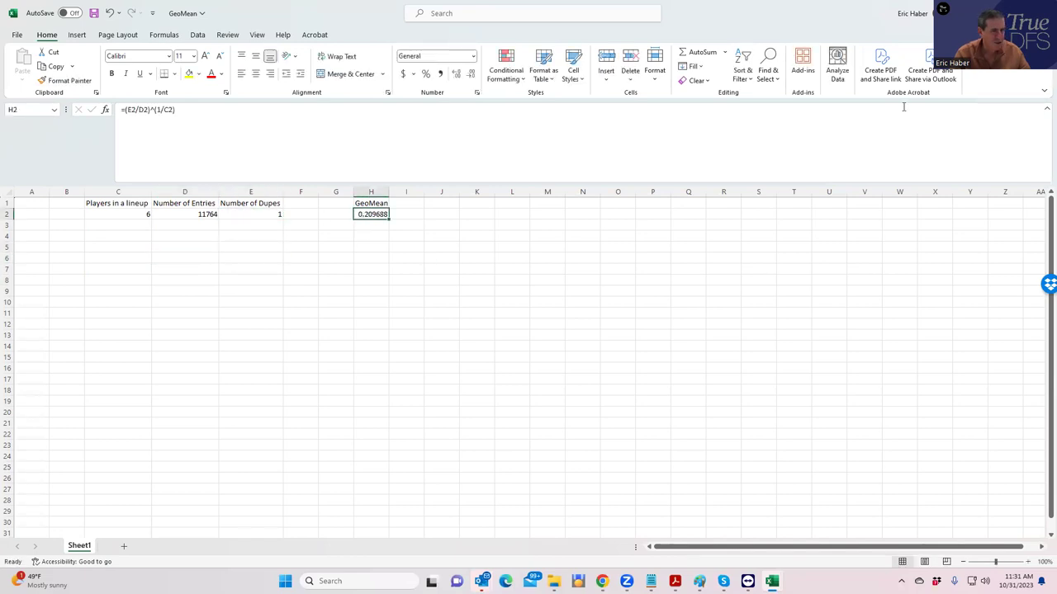
Return to SaberSim's lineup pool and start a new lineup filter.
key("alt+Tab")
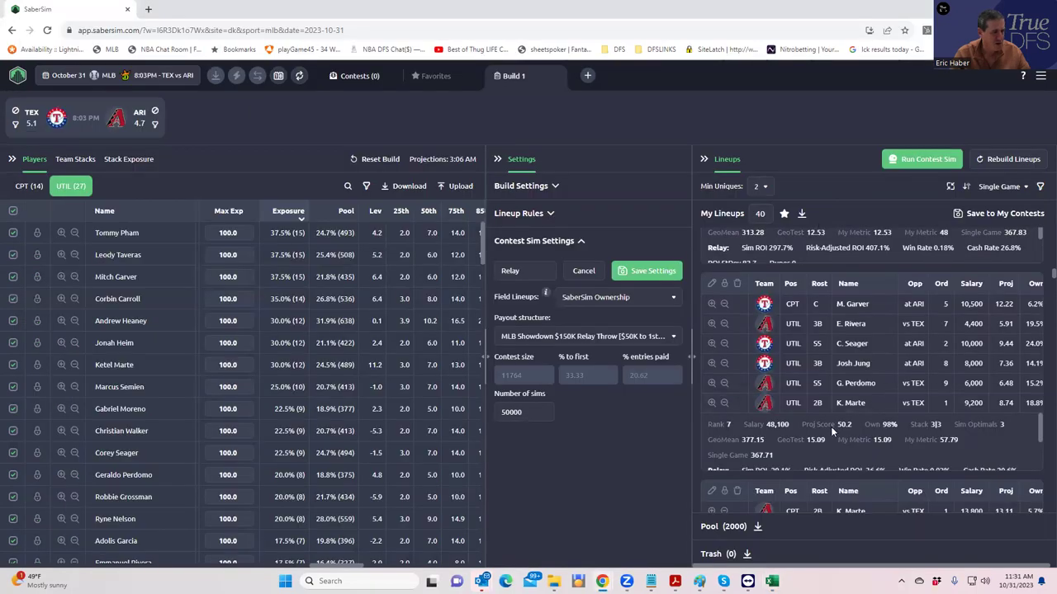
scroll(849, 477, "down", 3)
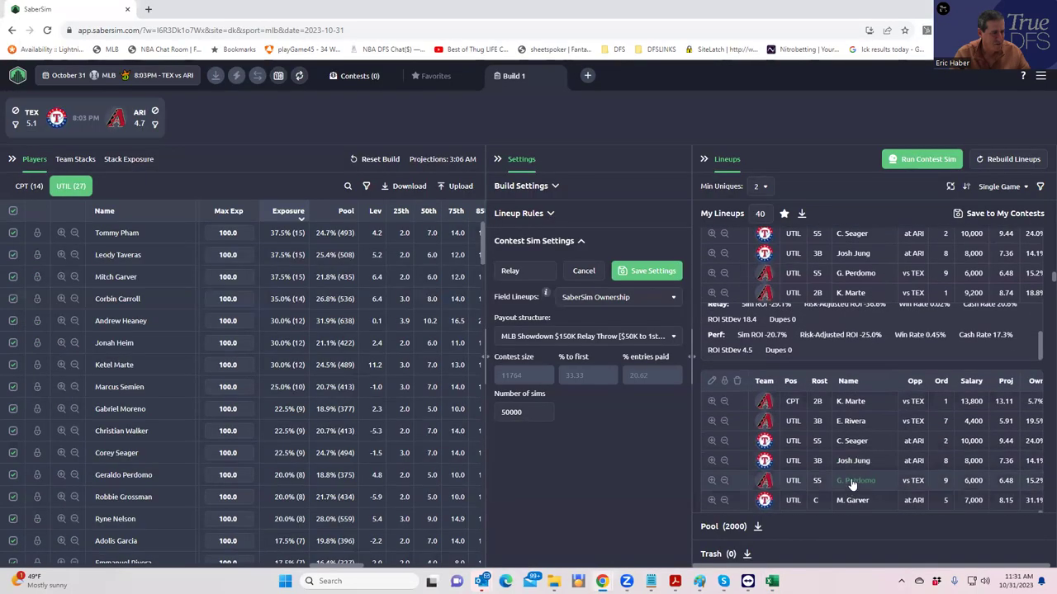
scroll(823, 270, "down", 10)
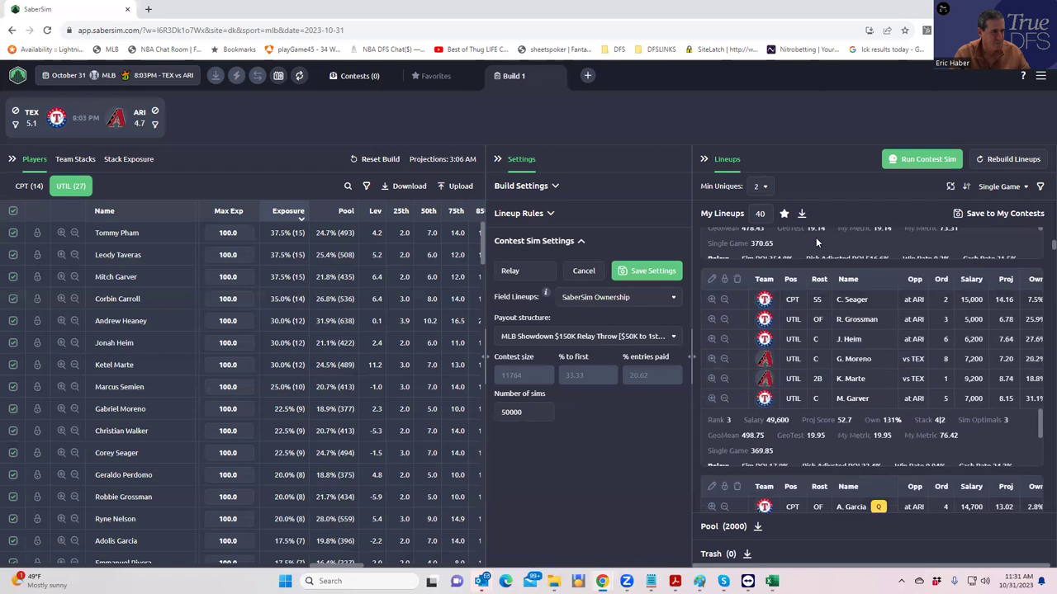
scroll(809, 229, "up", 3)
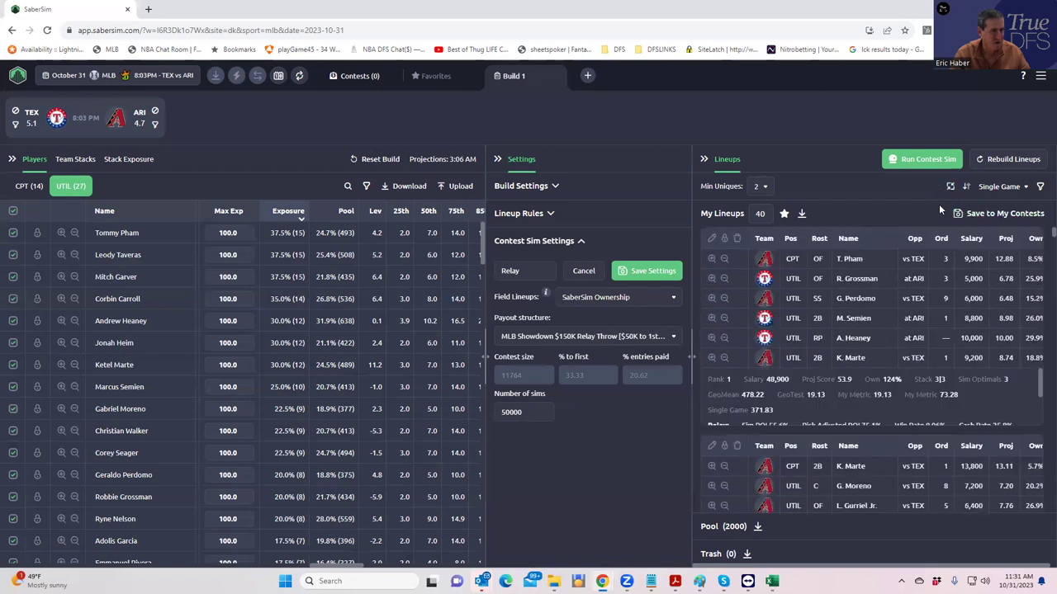
left_click(1040, 187)
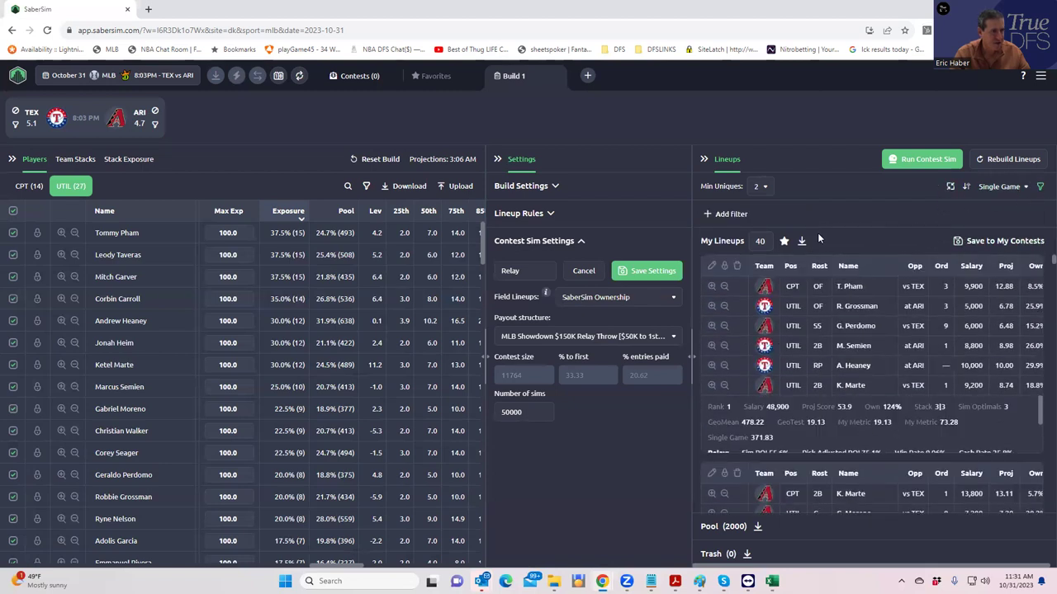
left_click(710, 215)
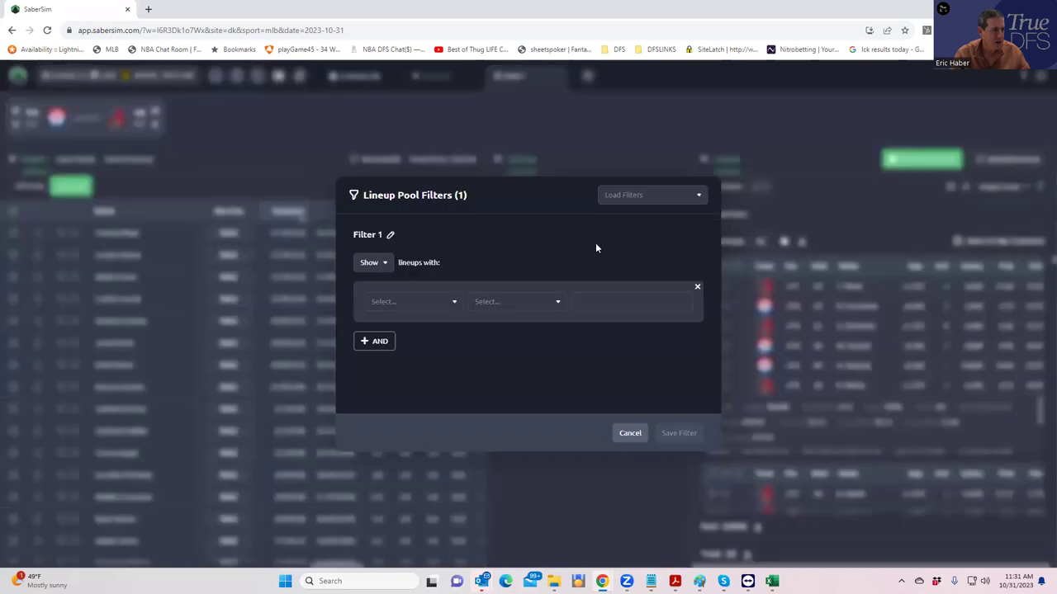
Set the filter to show lineups with GeoTest less than 21 and save it.
left_click(385, 264)
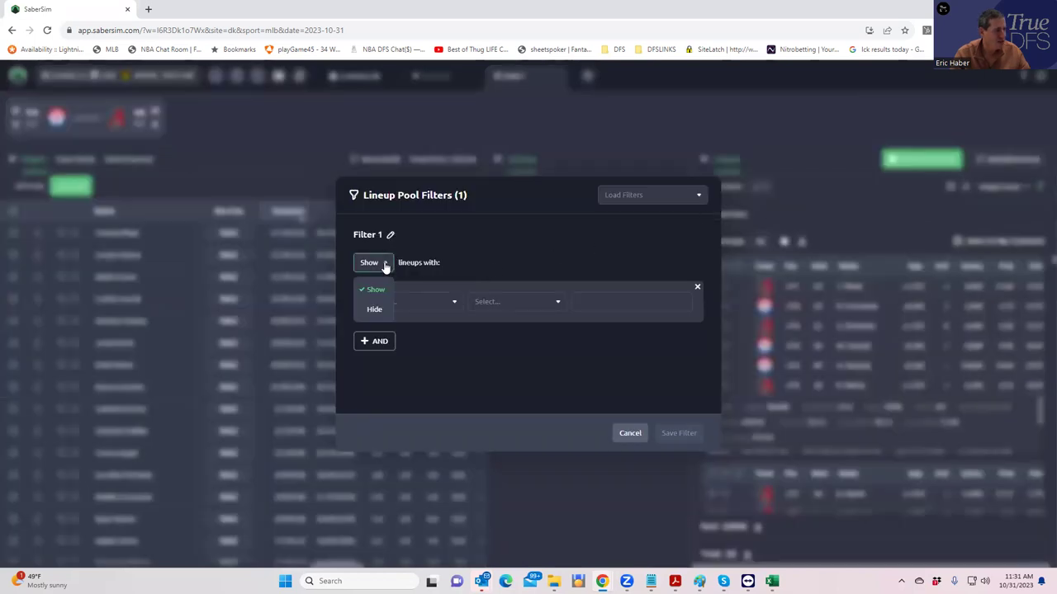
left_click(453, 302)
left_click(407, 481)
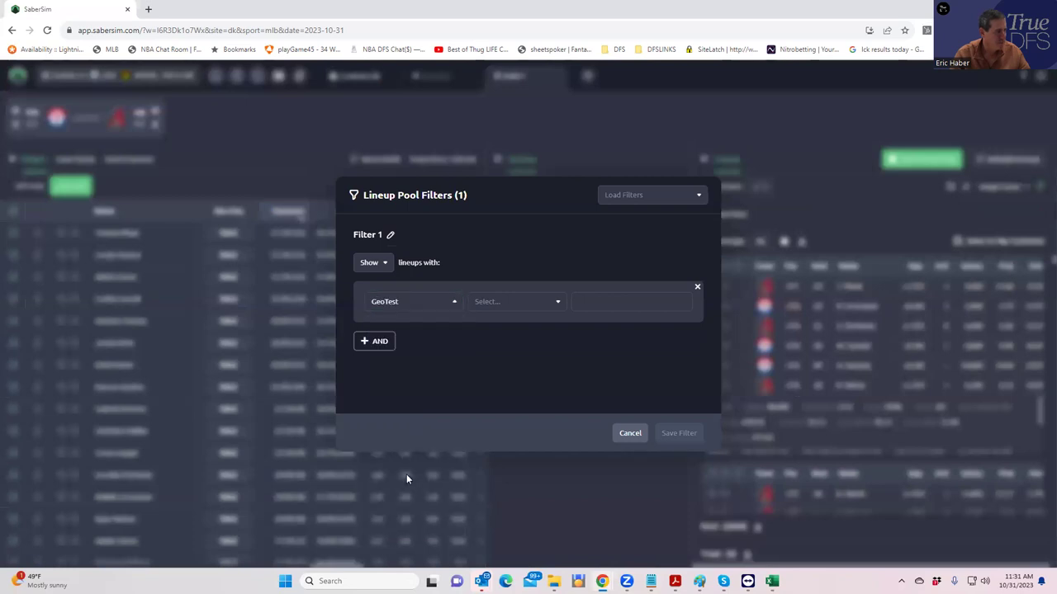
left_click(510, 308)
left_click(503, 347)
left_click(595, 302)
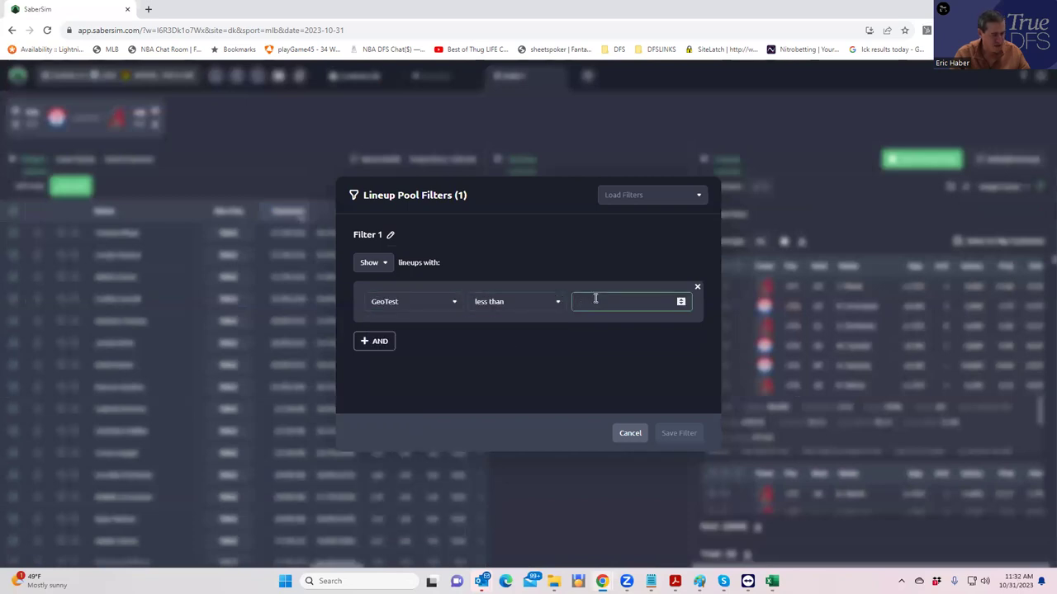
type("21")
left_click(663, 436)
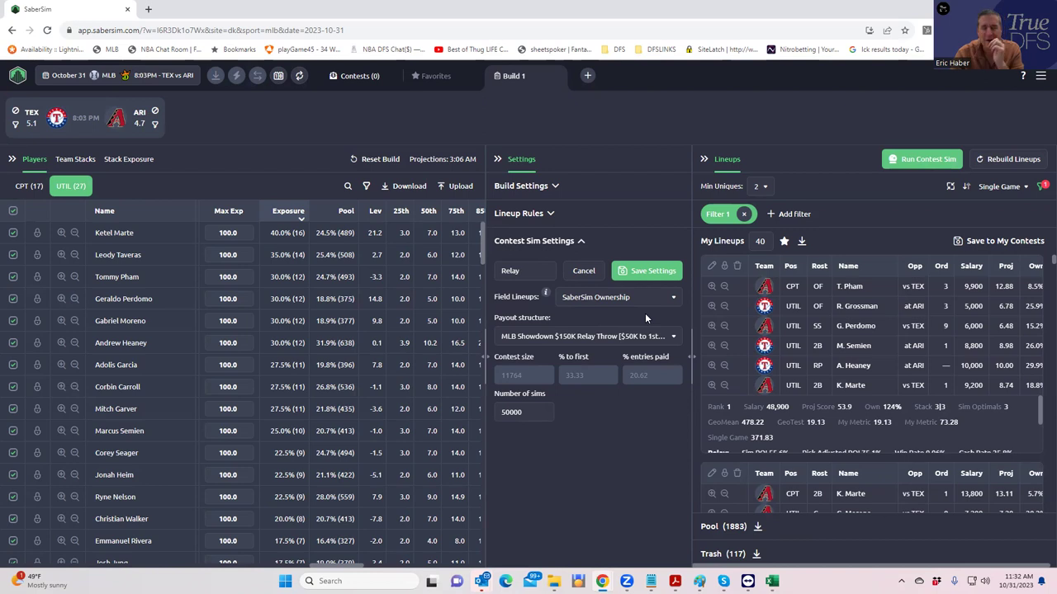
Load the DKEntries file and save the 40 lineups to the $150K Relay contest, excluding the $60K one.
left_click(960, 244)
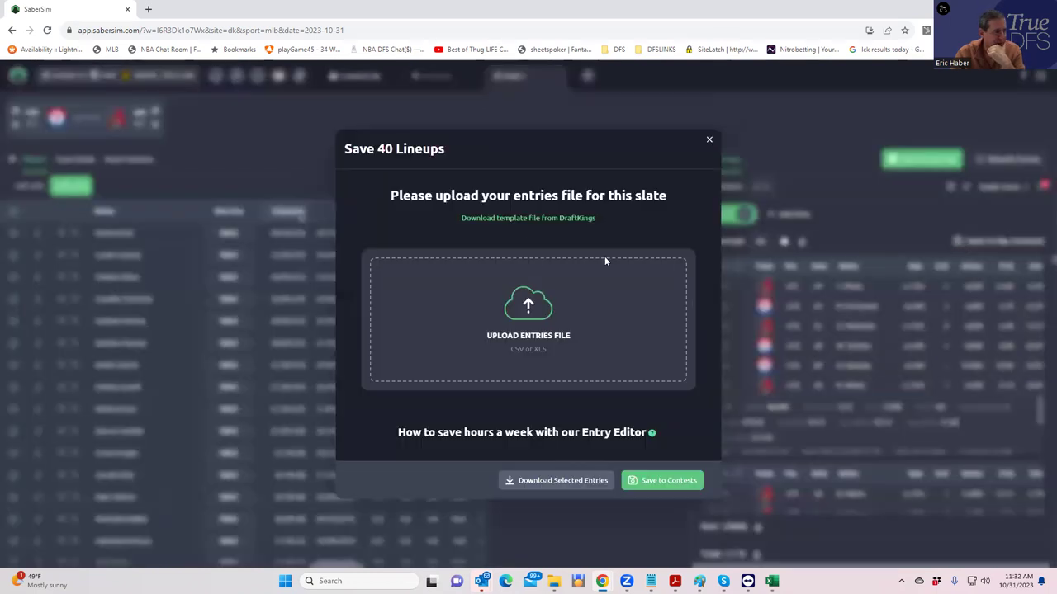
left_click(527, 219)
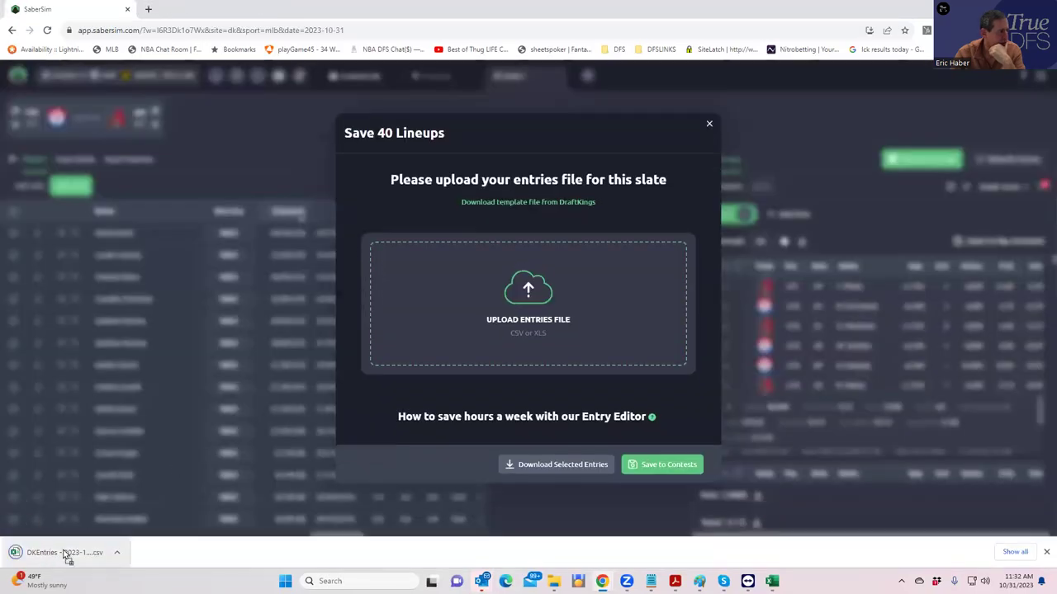
left_click_drag(66, 557, 535, 274)
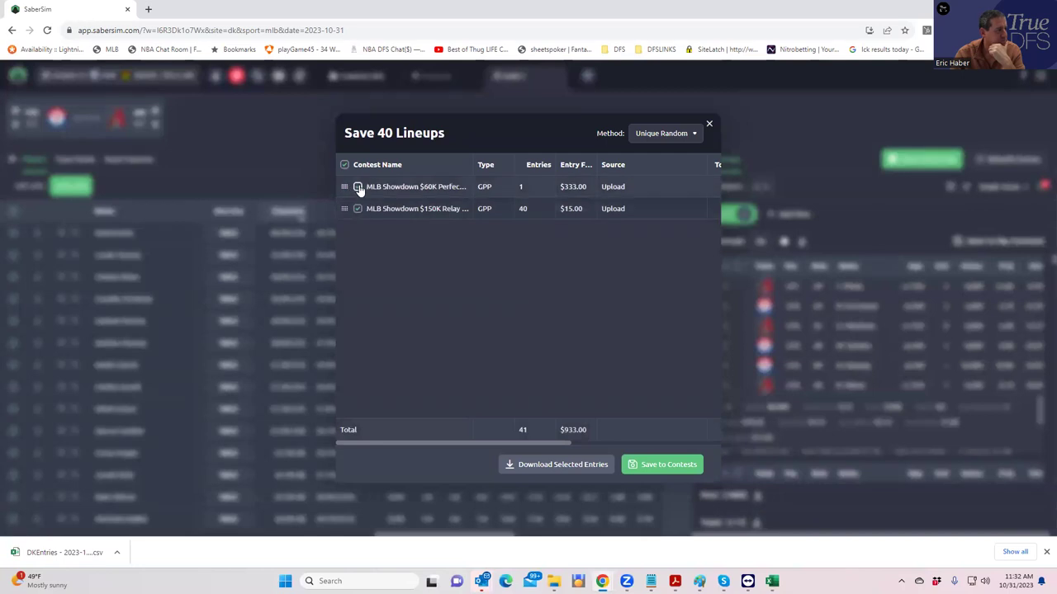
left_click(358, 188)
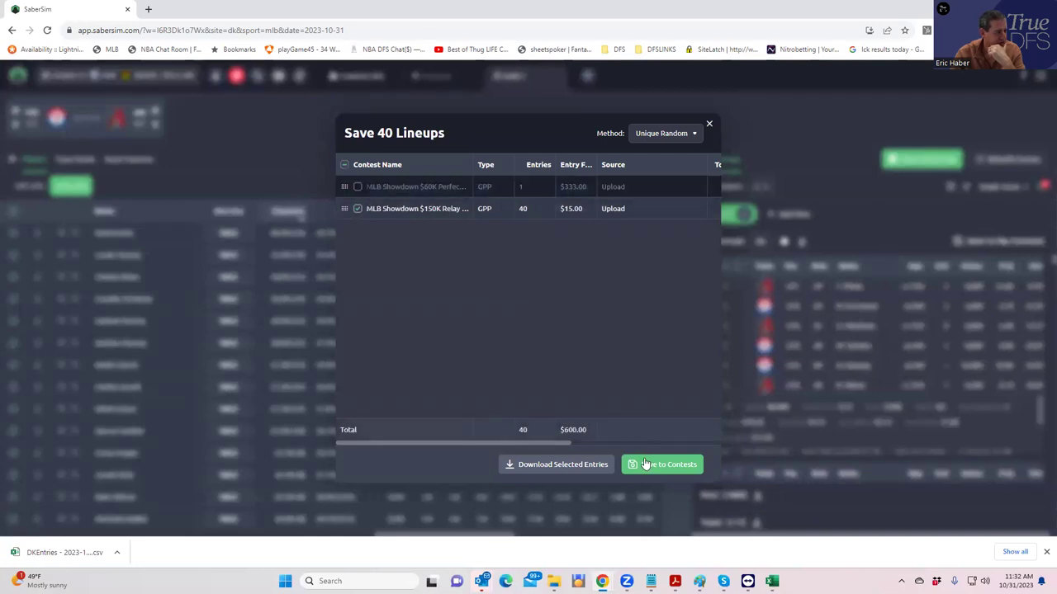
left_click(648, 465)
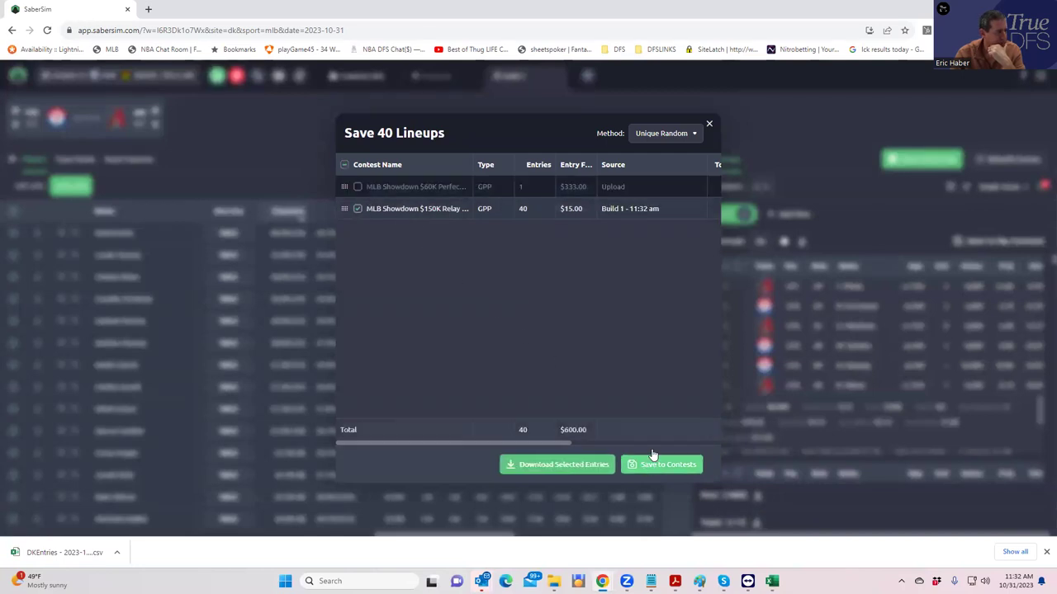
left_click(709, 124)
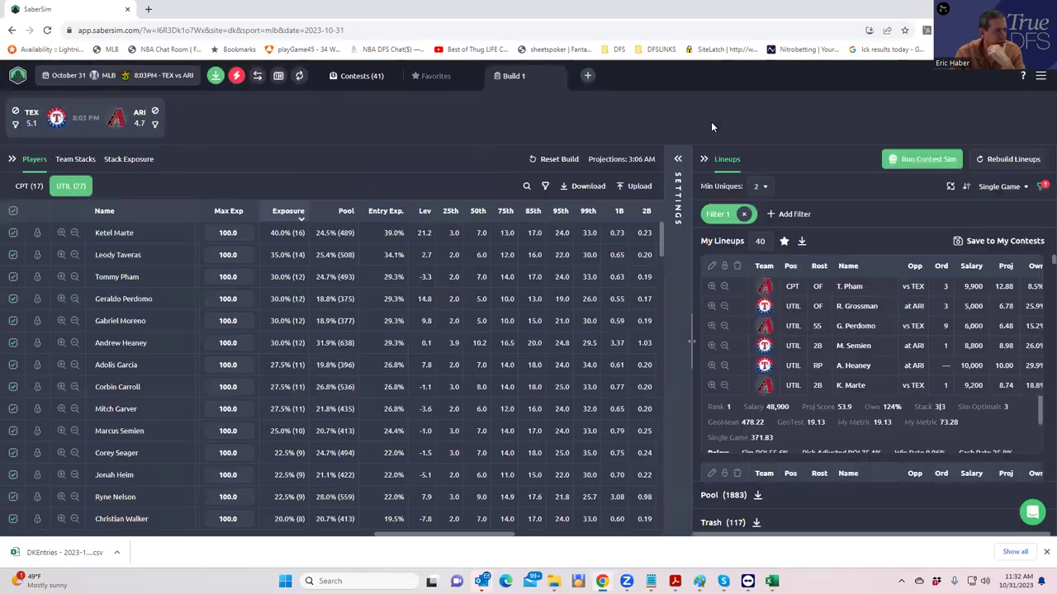
Remove the GeoTest filter, try Perf RAROI sorting, then re-sort lineups by Single Game score.
left_click(747, 213)
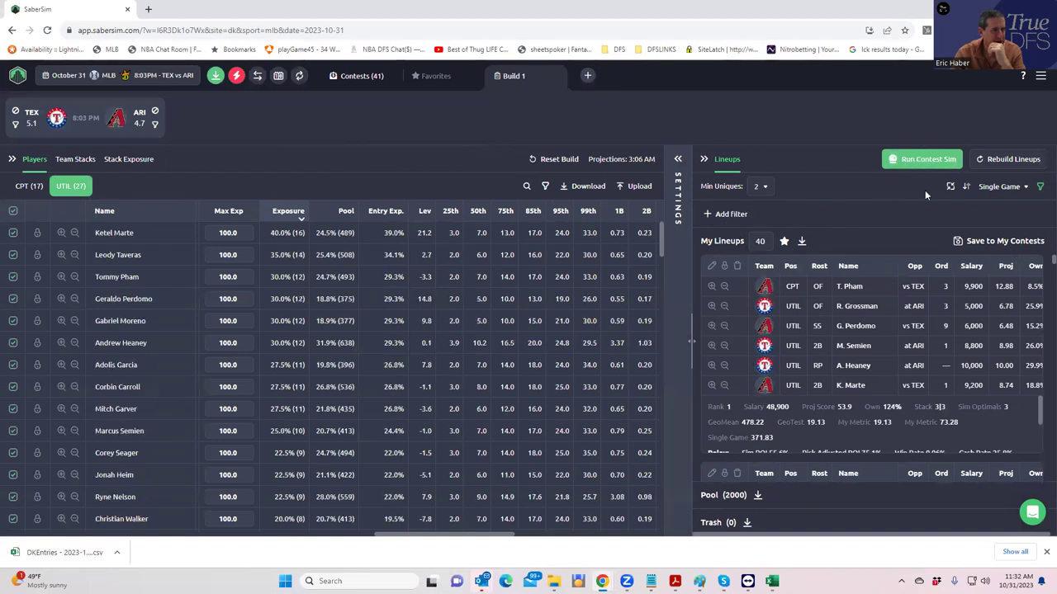
left_click(1009, 188)
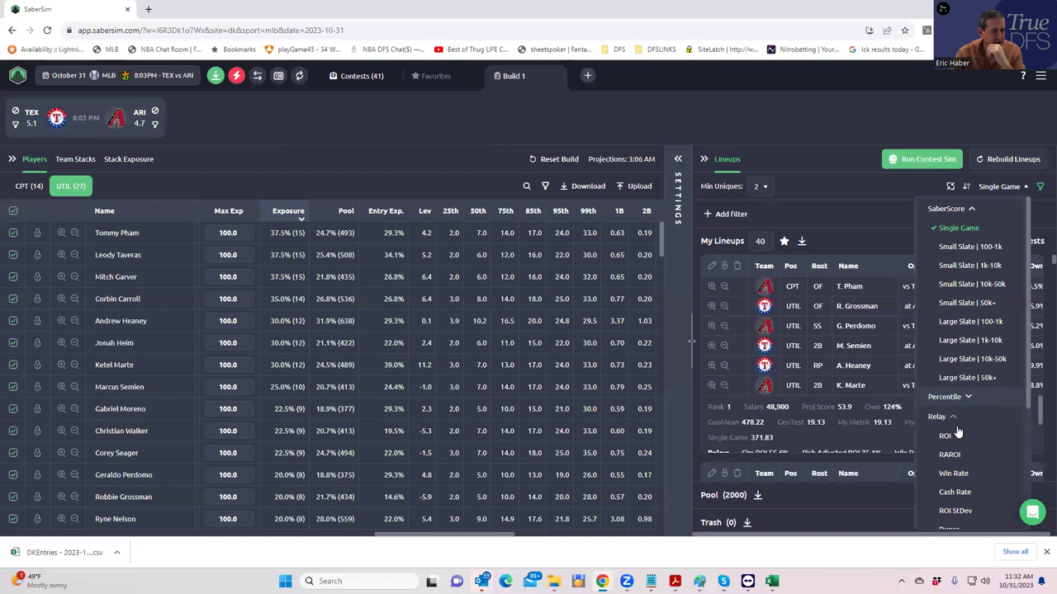
scroll(958, 431, "down", 3)
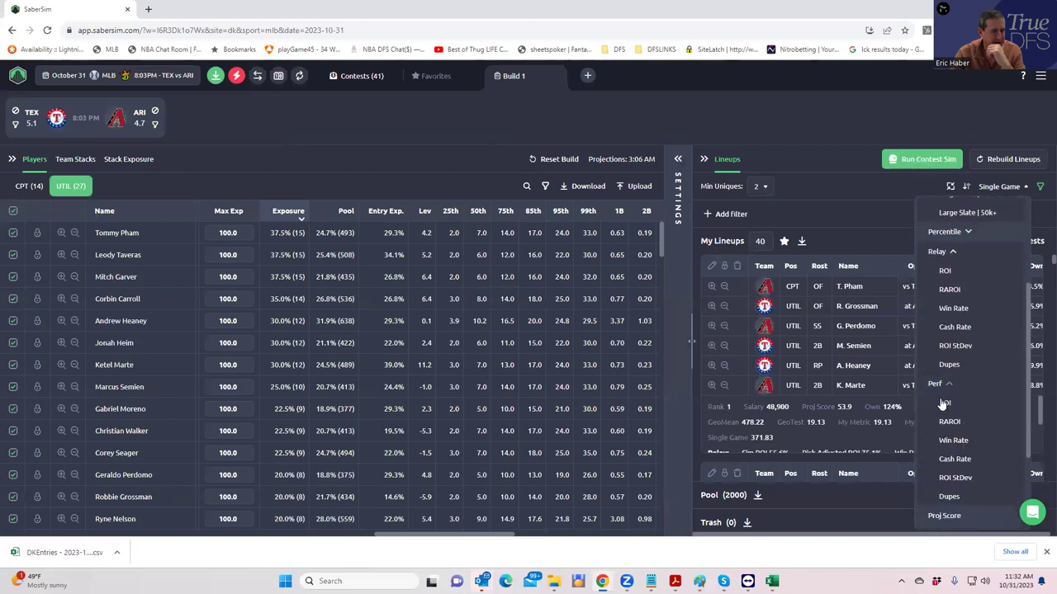
left_click(949, 422)
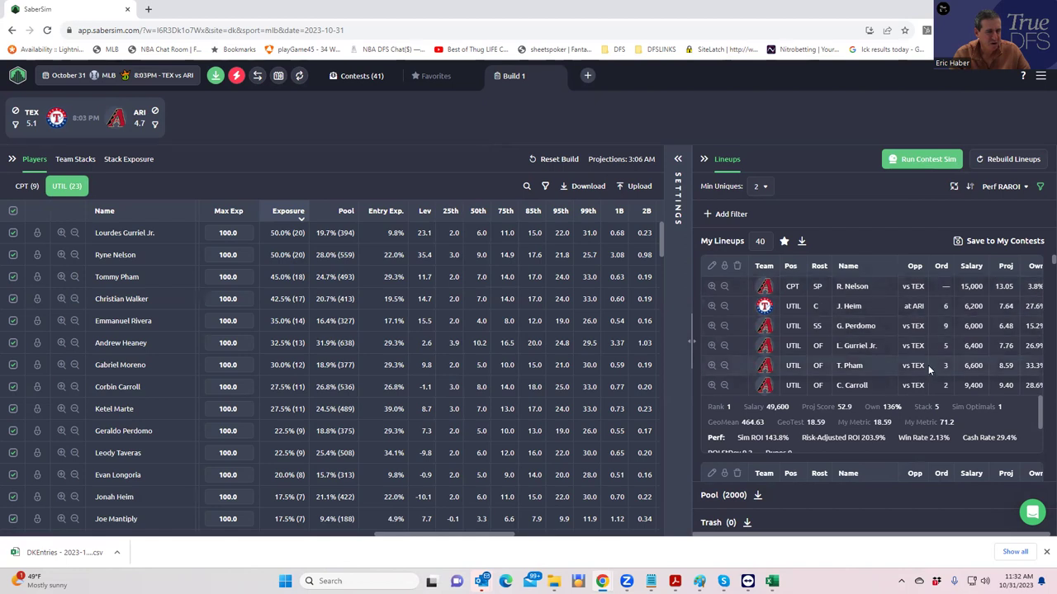
left_click(1000, 186)
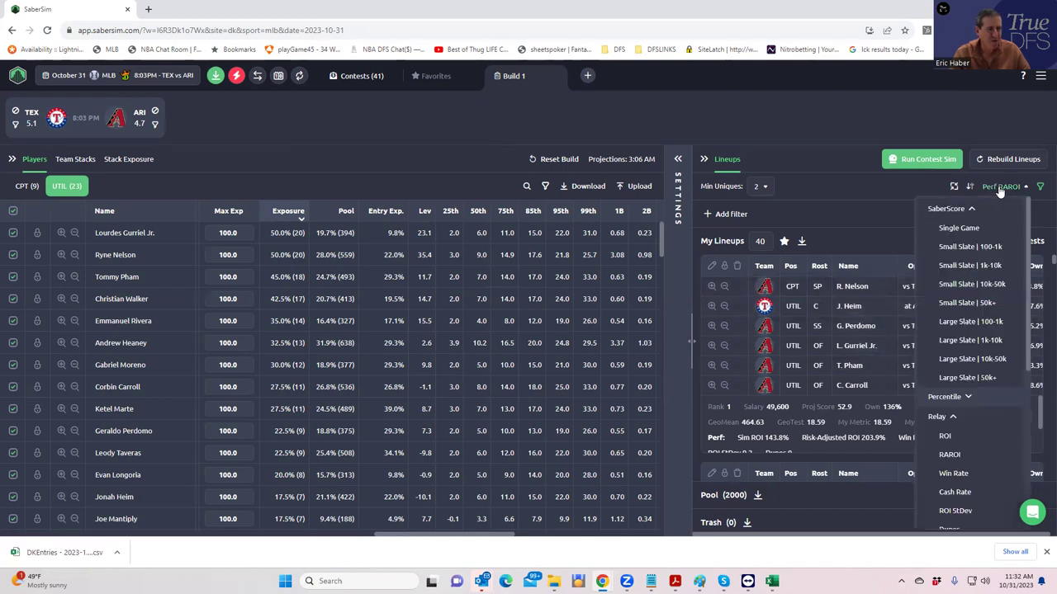
left_click(958, 229)
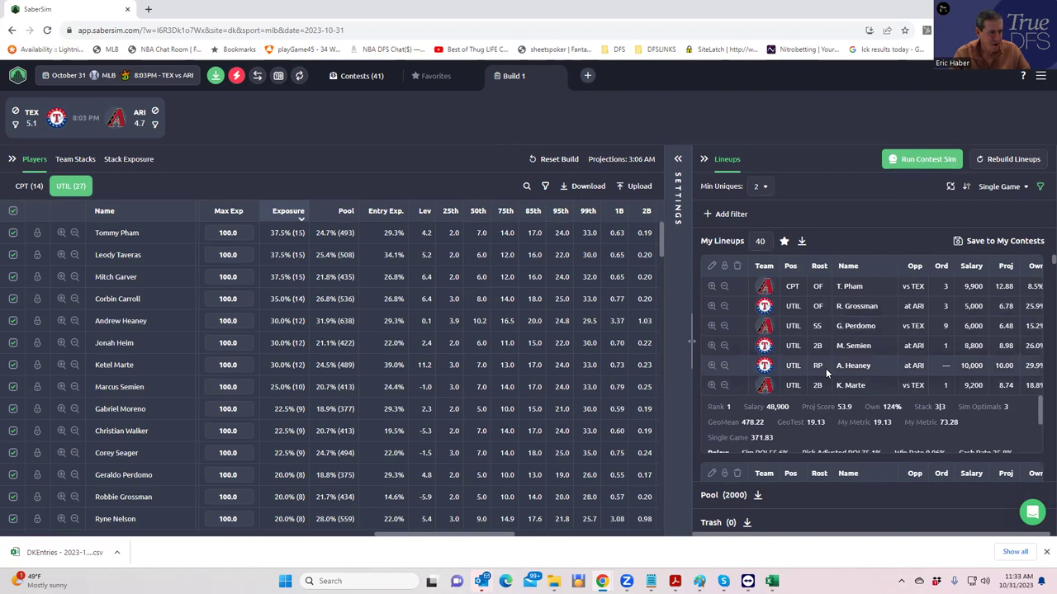
Save a lineup into only the $60K showdown contest and download the updated DraftKings entries CSV.
left_click(960, 241)
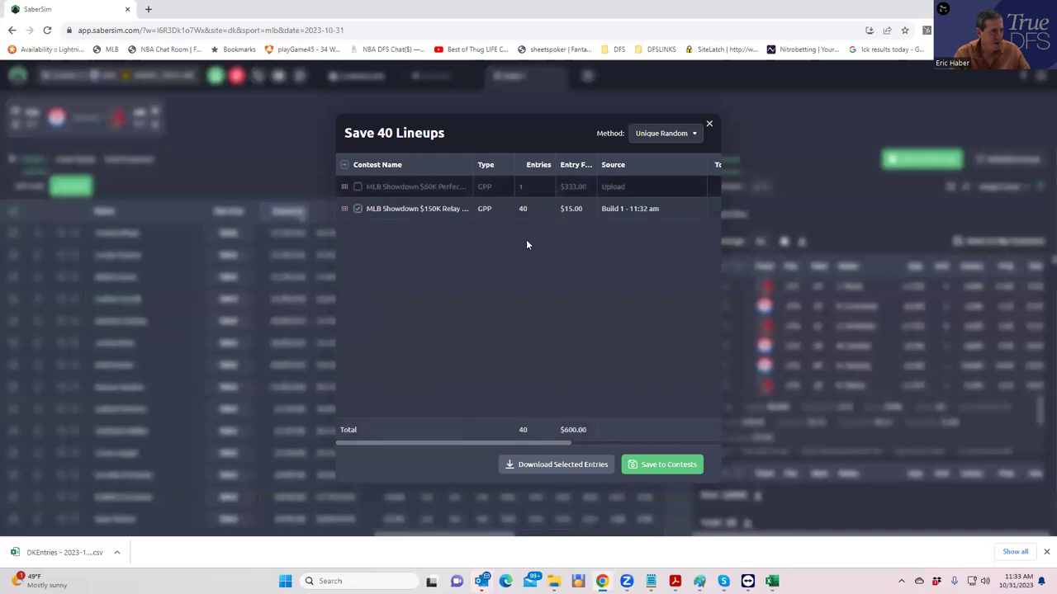
left_click(358, 207)
left_click(358, 187)
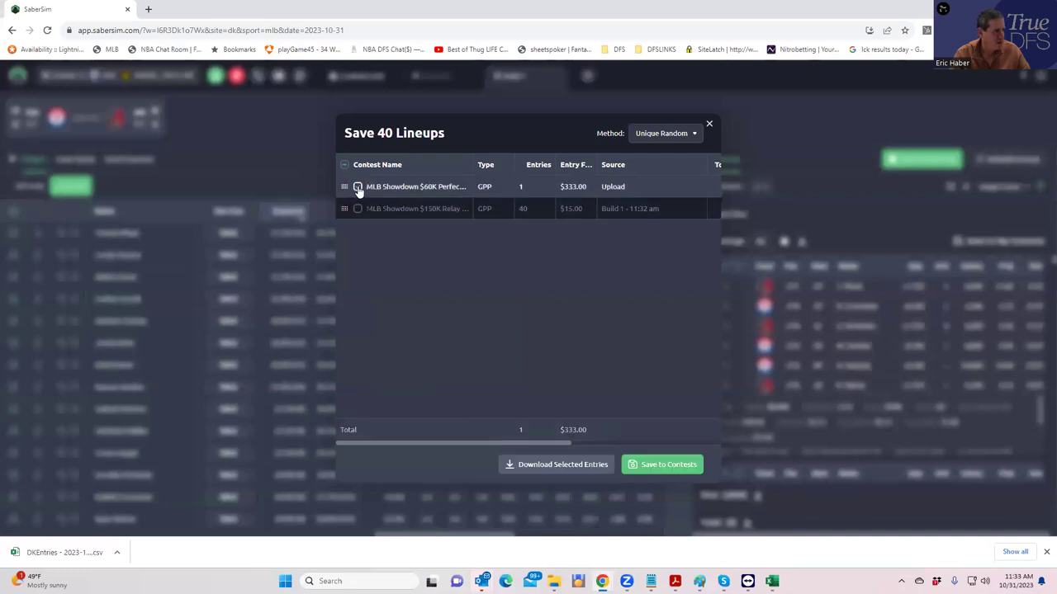
left_click(667, 466)
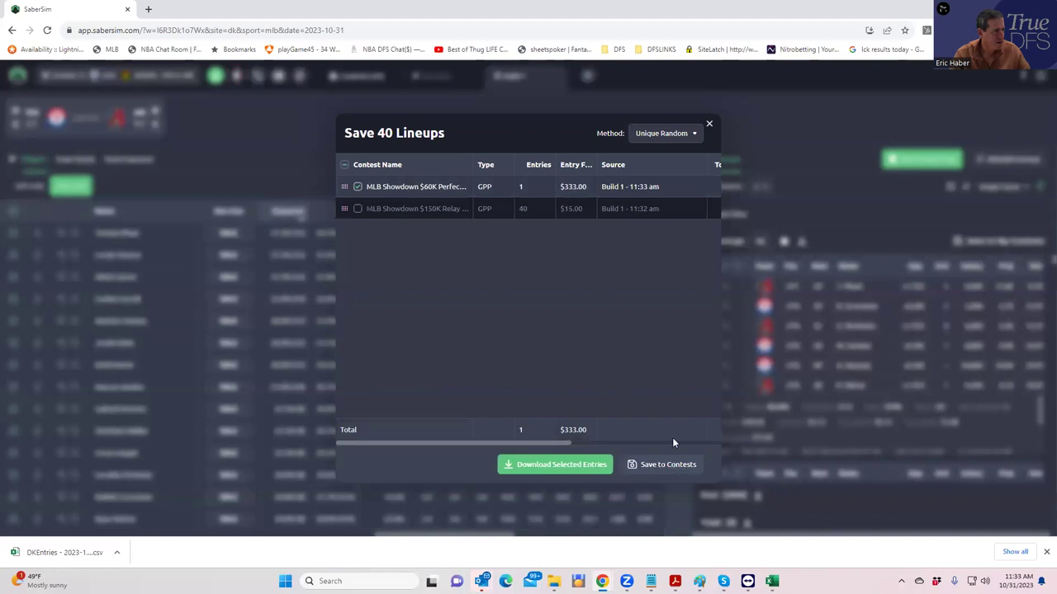
left_click(709, 125)
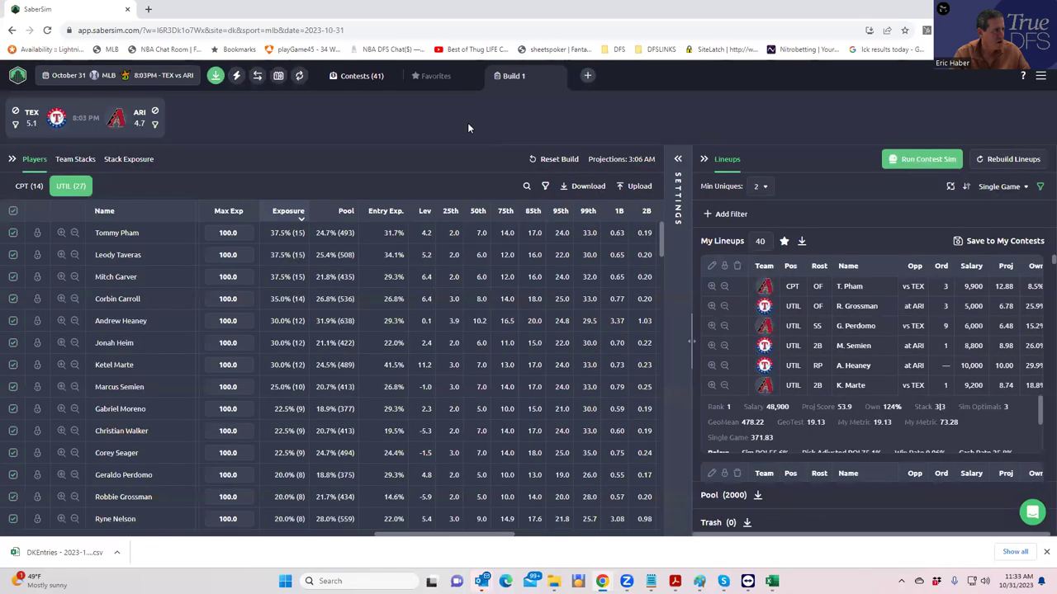
left_click(216, 80)
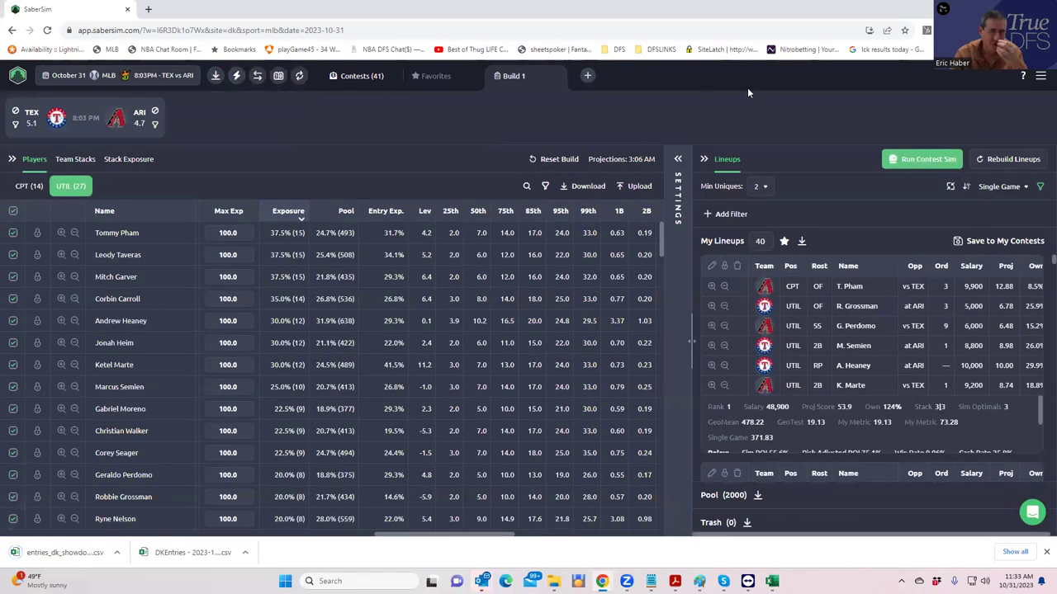
left_click(926, 30)
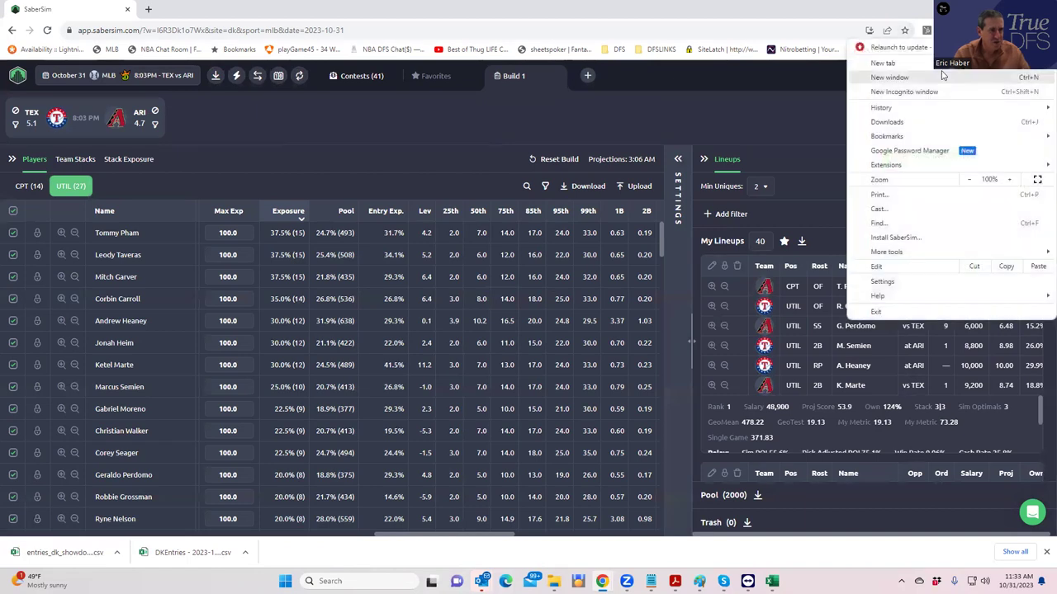
In a new tab, open DraftKings Edit Entries and pick the entries_dk_showdown_mlb_2023-10-31 CSV from Downloads.
left_click(883, 64)
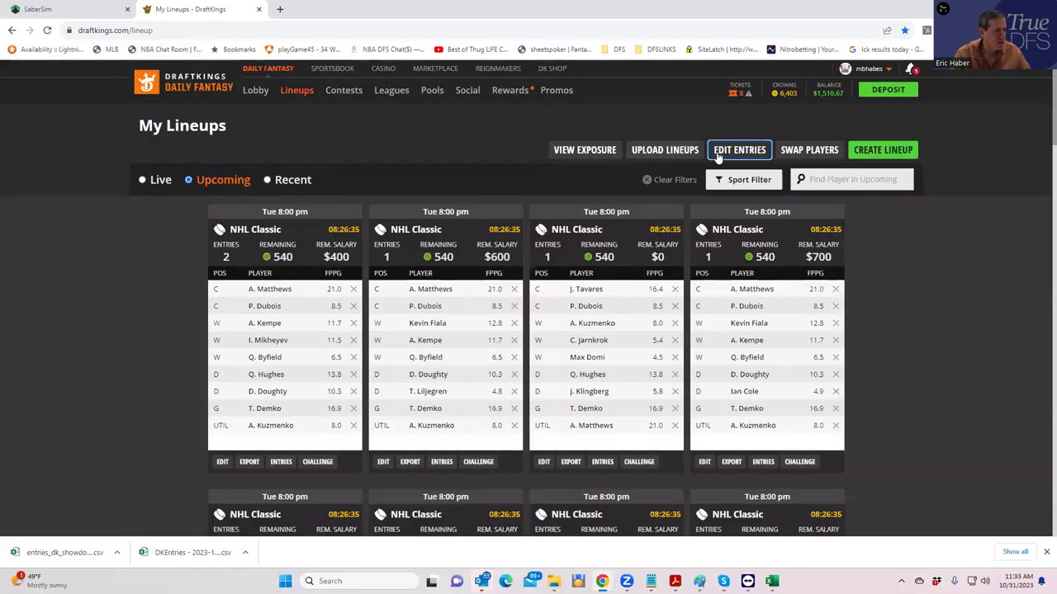
left_click(740, 150)
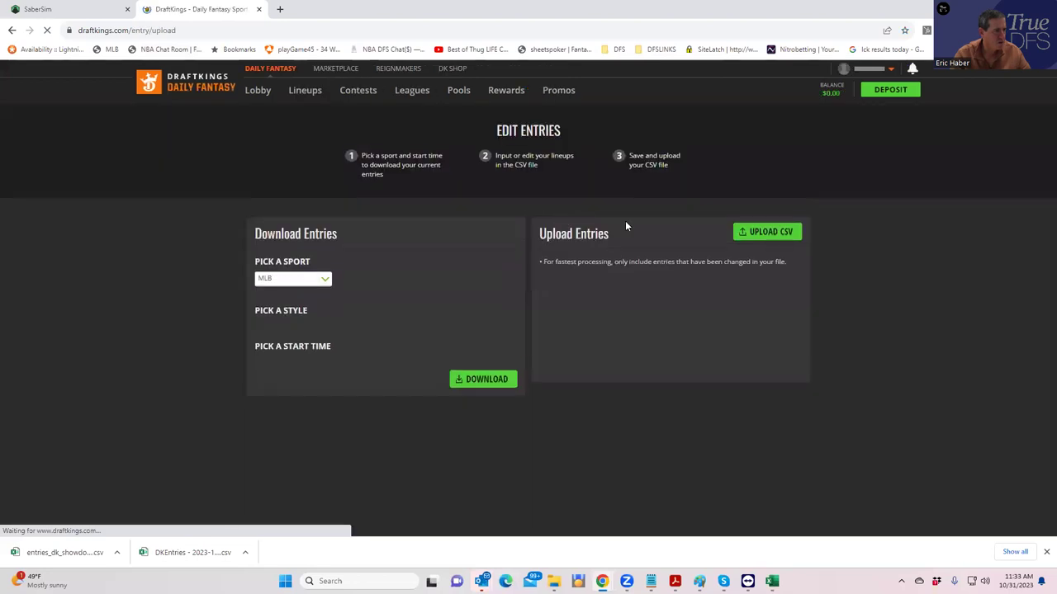
left_click(753, 234)
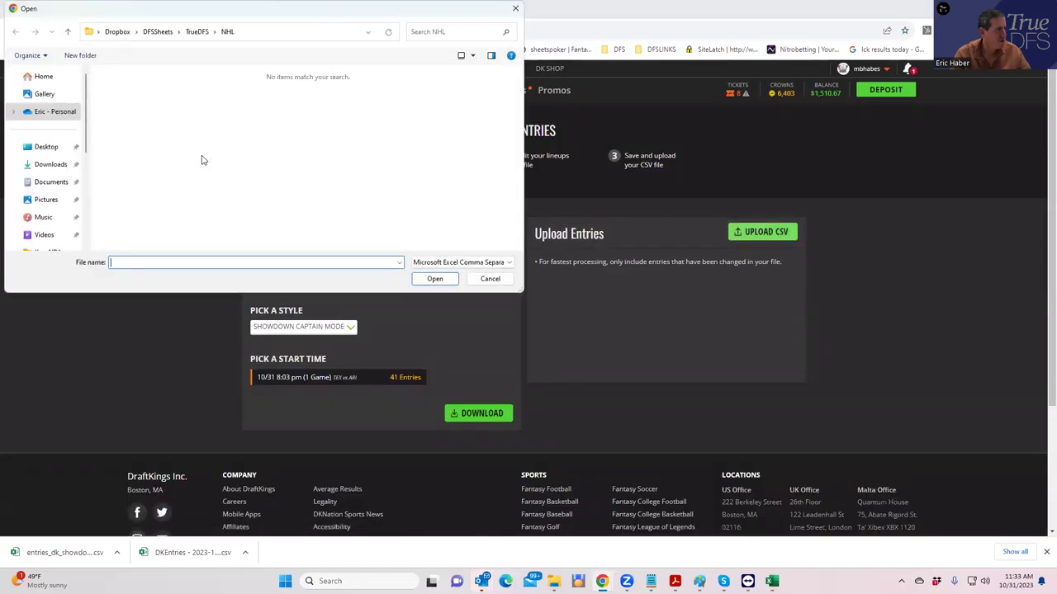
left_click(66, 168)
left_click(180, 107)
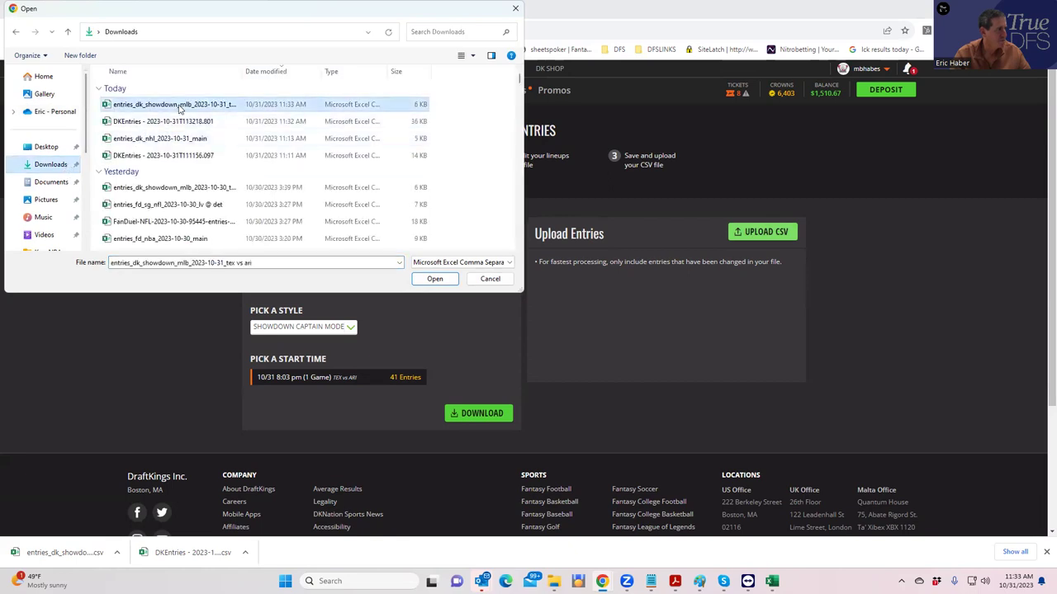
left_click(434, 278)
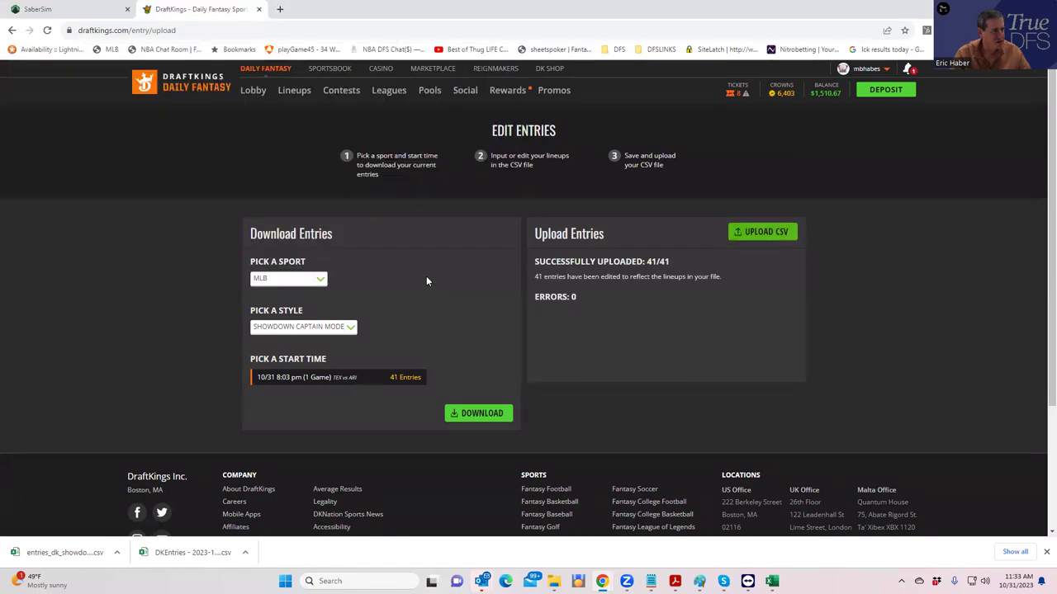